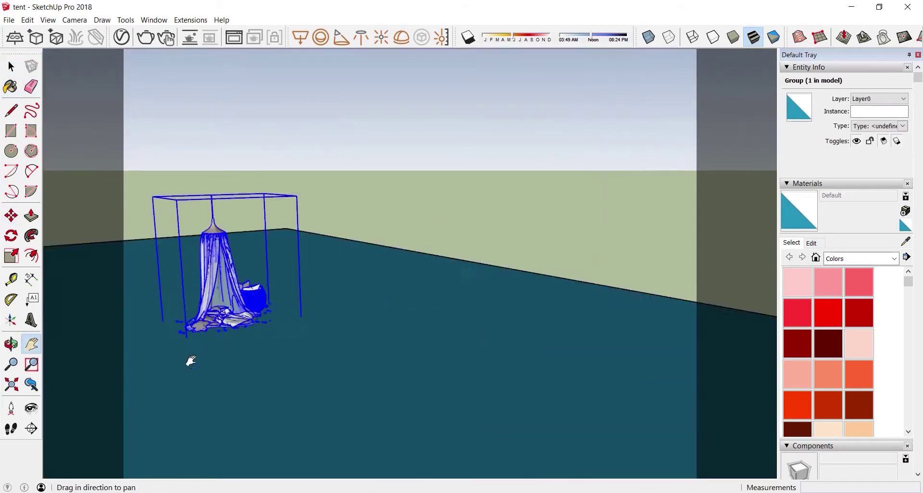
Draw lines from the floor's far corner to form a triangular face.
left_click_drag(191, 360, 274, 340)
mouse_move(274, 340)
middle_mouse_down()
mouse_move(509, 315)
mouse_move(587, 328)
middle_mouse_up()
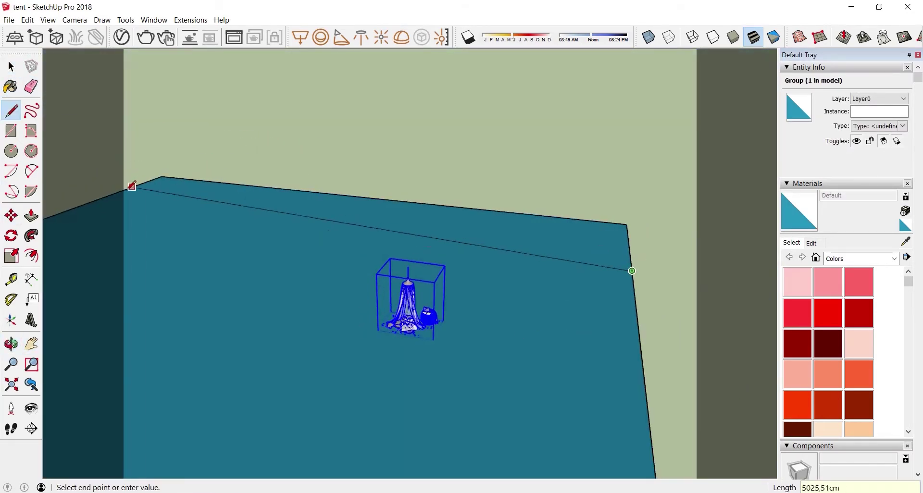
left_click(132, 186)
middle_click_drag(132, 186, 262, 274)
key("Escape")
left_click(595, 352)
middle_click_drag(423, 150, 438, 245)
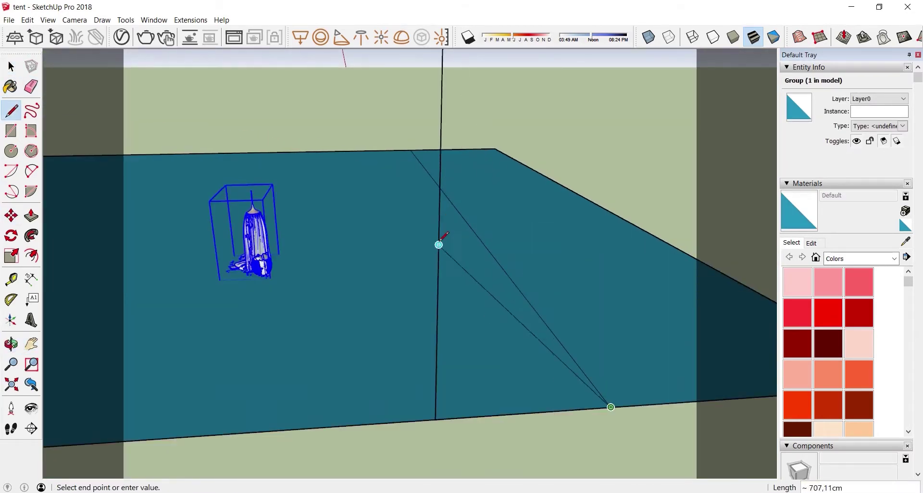
left_click(439, 244)
key("space")
Draw a vertical line from the triangle's corner to close the wedge's end face.
mouse_move(422, 166)
middle_mouse_down()
mouse_move(577, 224)
mouse_move(494, 240)
mouse_move(399, 315)
mouse_move(361, 384)
middle_mouse_up()
key("l")
left_click(361, 384)
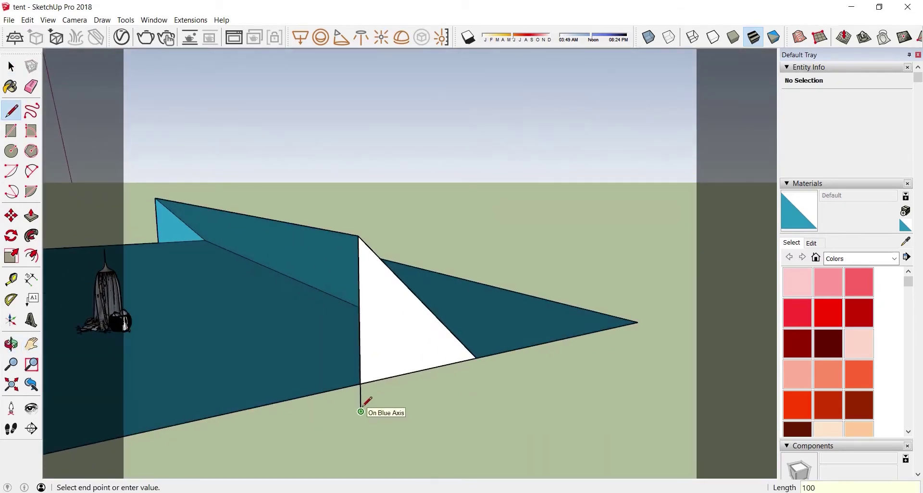
left_click(476, 358)
mouse_move(476, 358)
middle_mouse_down()
mouse_move(248, 241)
mouse_move(188, 375)
middle_mouse_up()
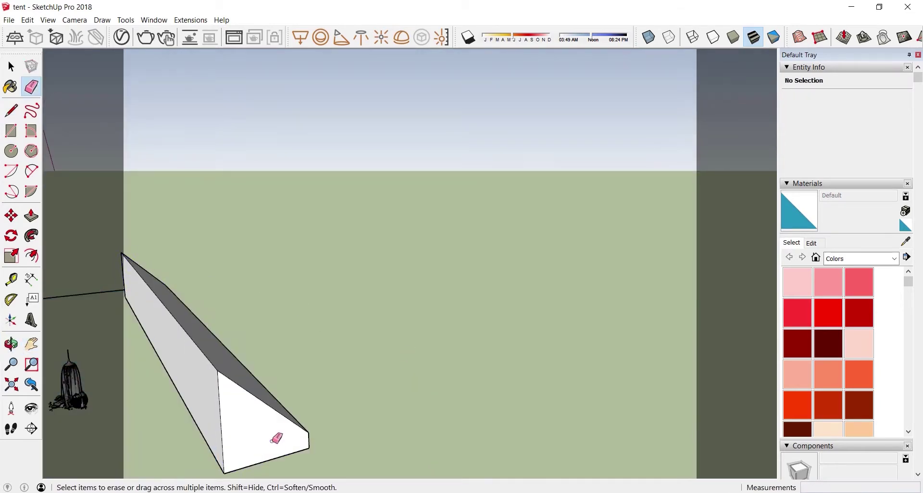
Select the entire prism and view it from a new angle.
key("space")
triple_click(356, 360)
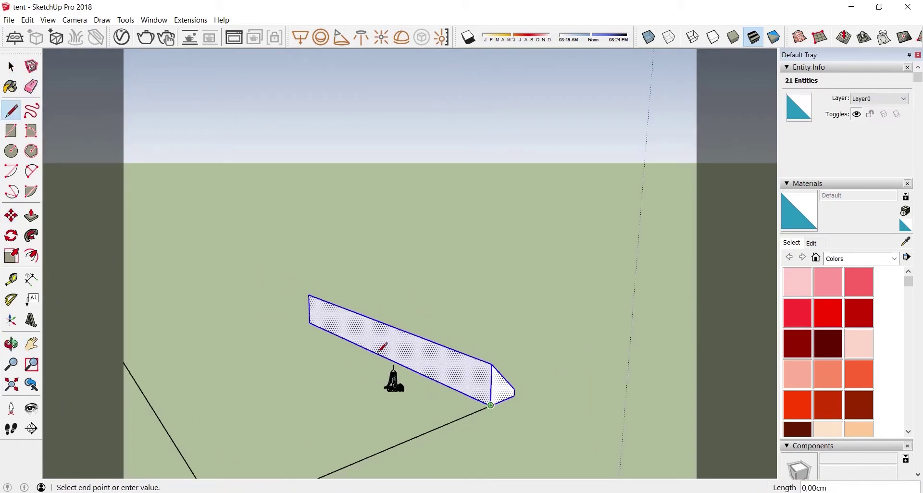
mouse_move(382, 347)
middle_mouse_down()
mouse_move(385, 325)
mouse_move(287, 322)
mouse_move(312, 353)
middle_mouse_up()
key("space")
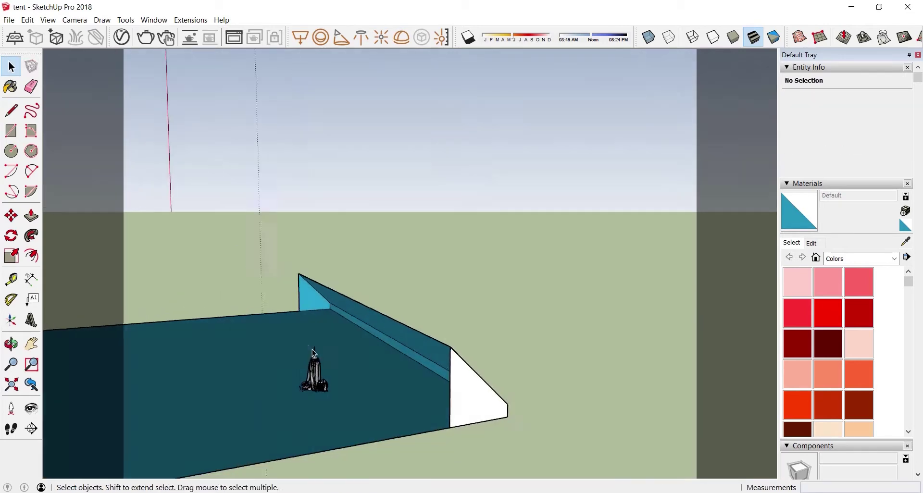
Draw a line up from the prism's corner for the sloped wall and select the tent group.
scroll(313, 353, "up", 2)
key("l")
left_click(245, 287)
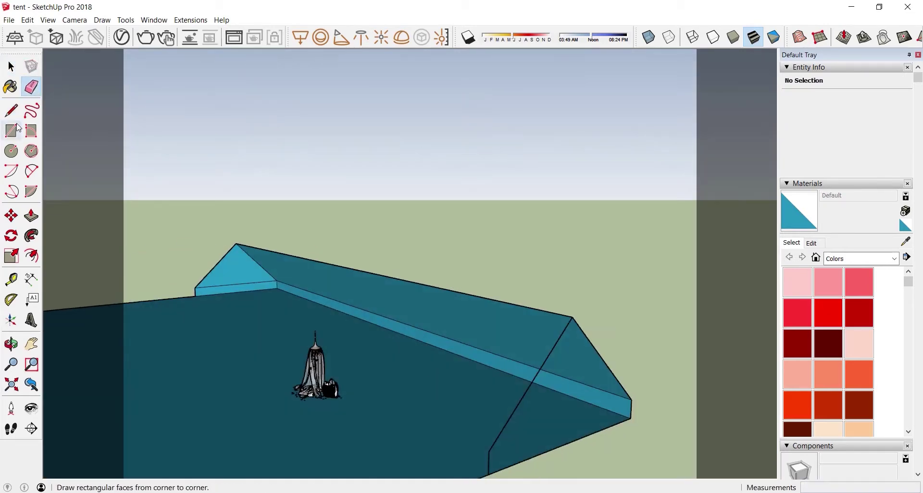
mouse_move(365, 308)
middle_mouse_down()
mouse_move(522, 377)
mouse_move(393, 344)
middle_mouse_up()
key("space")
left_click(410, 326)
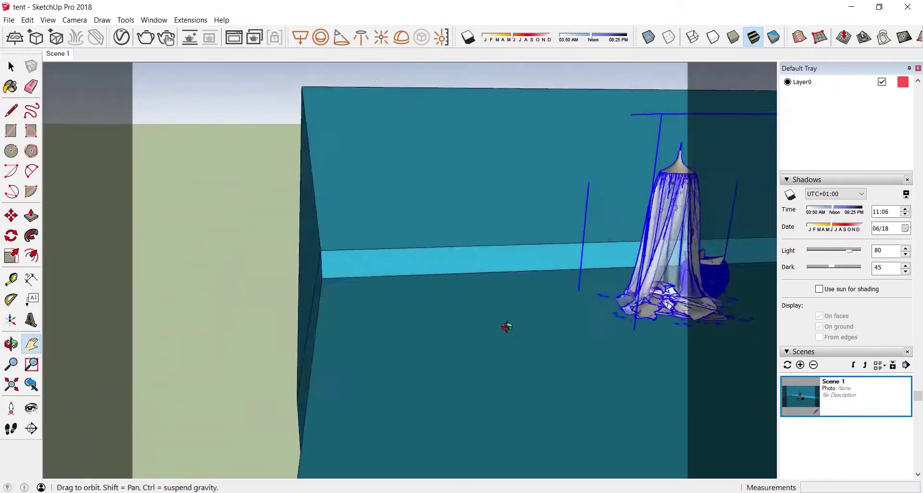
Recess the triangular end face inward with Push/Pull.
middle_click_drag(507, 327, 383, 336)
key("space")
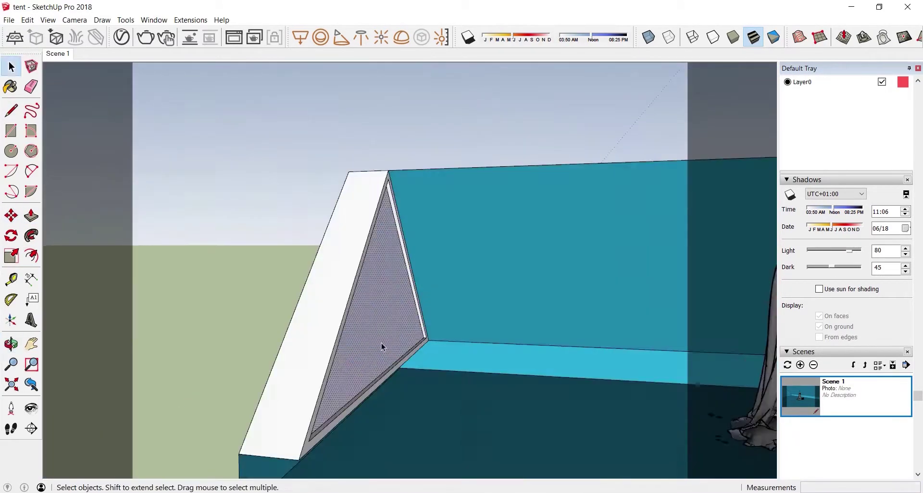
middle_click_drag(381, 346, 359, 294)
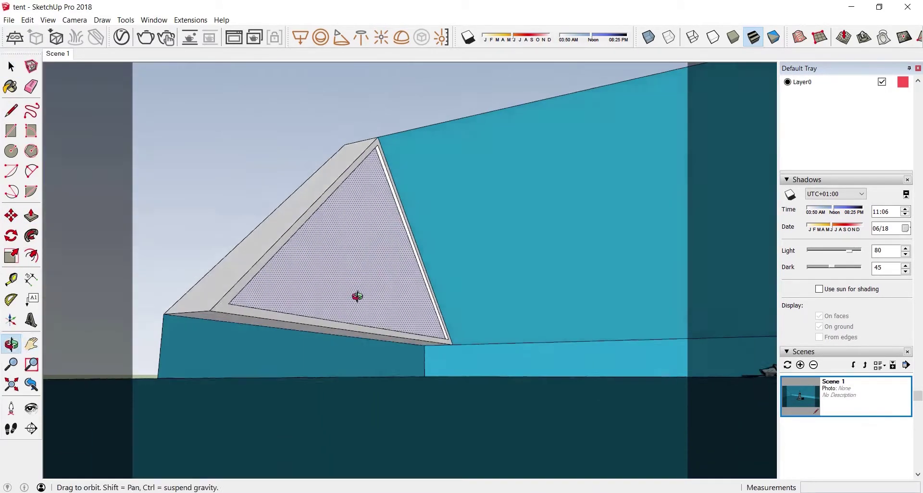
key("p")
key("space")
Draw a trimming line across the floor's edge, then bring the tent into view.
mouse_move(215, 306)
middle_mouse_down()
mouse_move(133, 151)
mouse_move(525, 266)
middle_mouse_up()
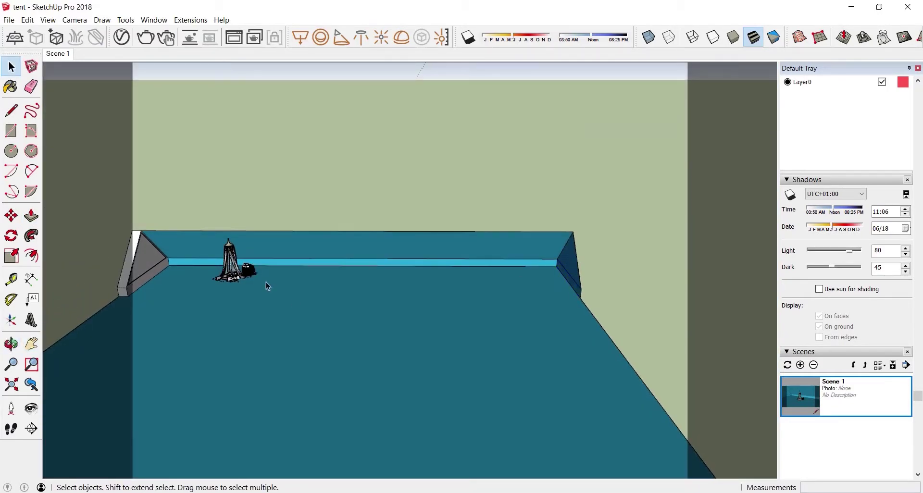
scroll(427, 263, "down", 2)
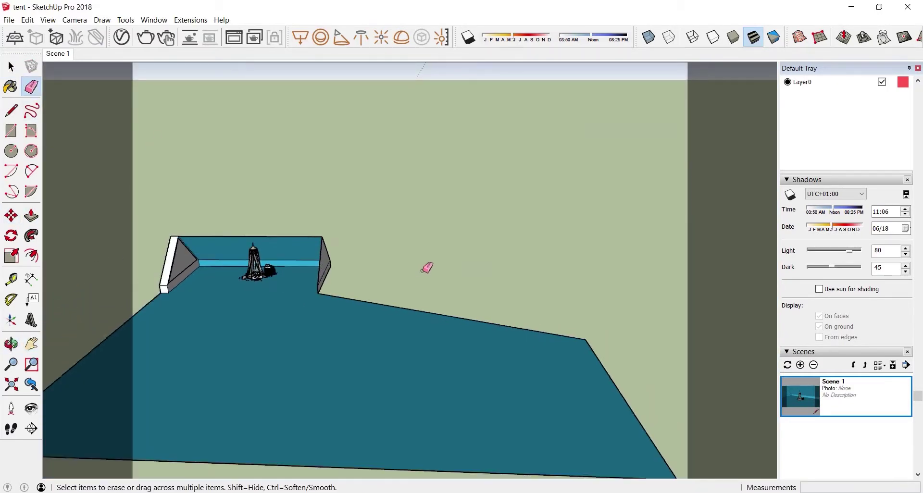
scroll(427, 264, "down", 2)
key("l")
left_click(340, 288)
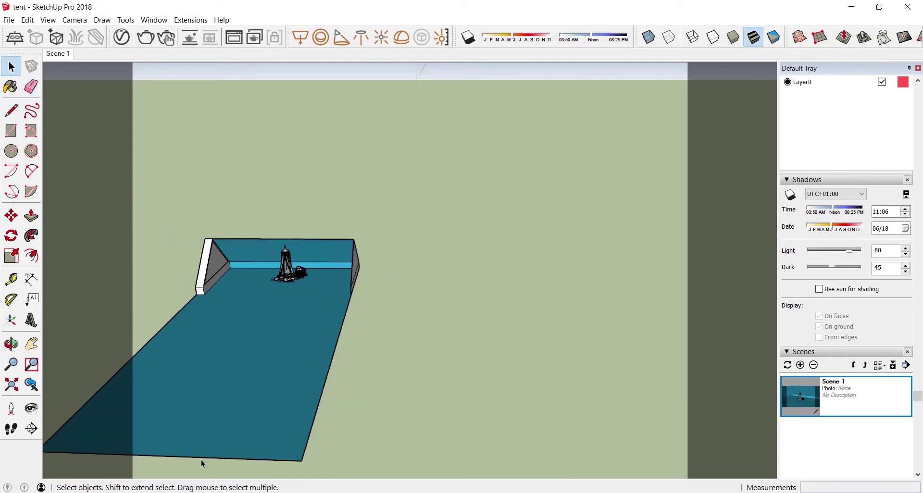
scroll(310, 454, "down", 3)
key("space")
scroll(351, 378, "up", 5)
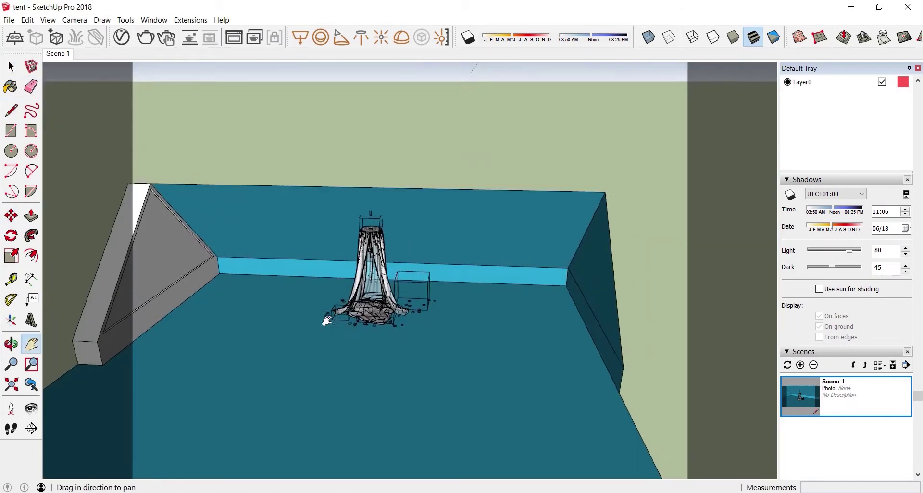
middle_click_drag(329, 316, 895, 236, "shift")
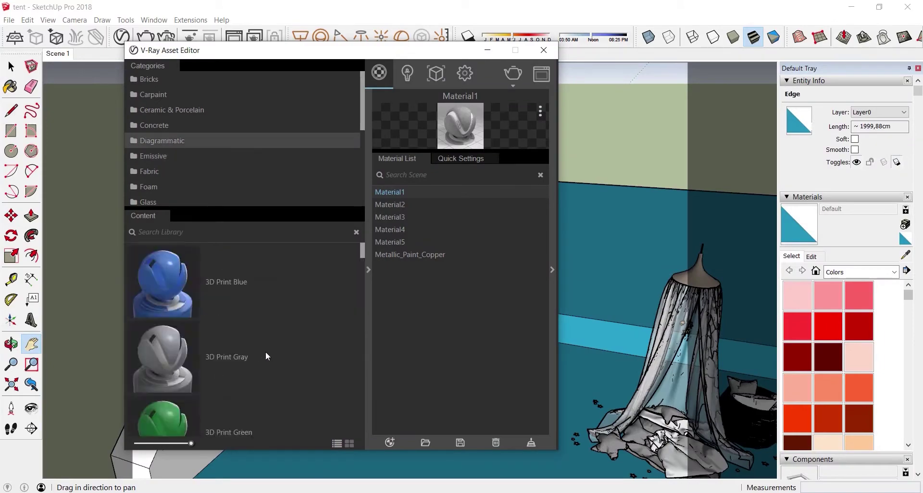
Close the V-Ray editor and paint the back wall with the grey texture.
left_click(544, 50)
key("b")
mouse_move(433, 240)
middle_mouse_down()
mouse_move(539, 264)
mouse_move(89, 227)
middle_mouse_up()
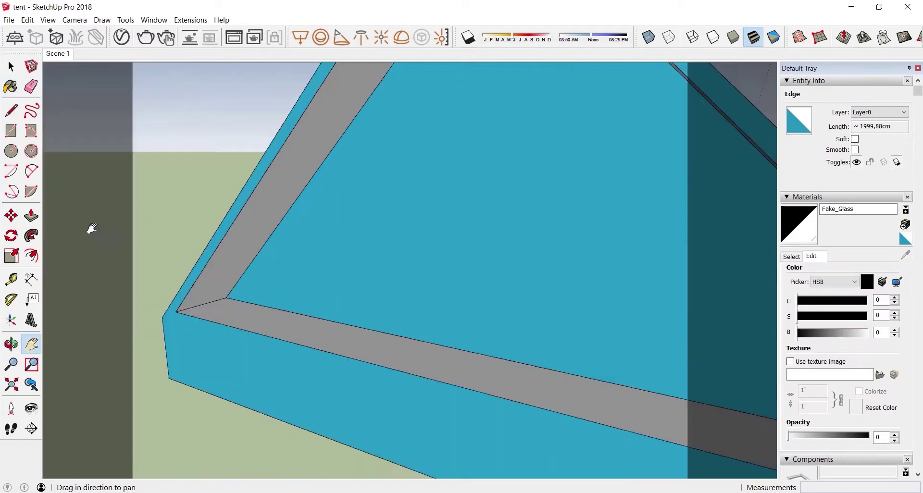
scroll(385, 269, "down", 5)
left_click(220, 237)
key("space")
Paste the Moustiquaire canopy tent into the scene and place it on the floor.
scroll(409, 368, "up", 5)
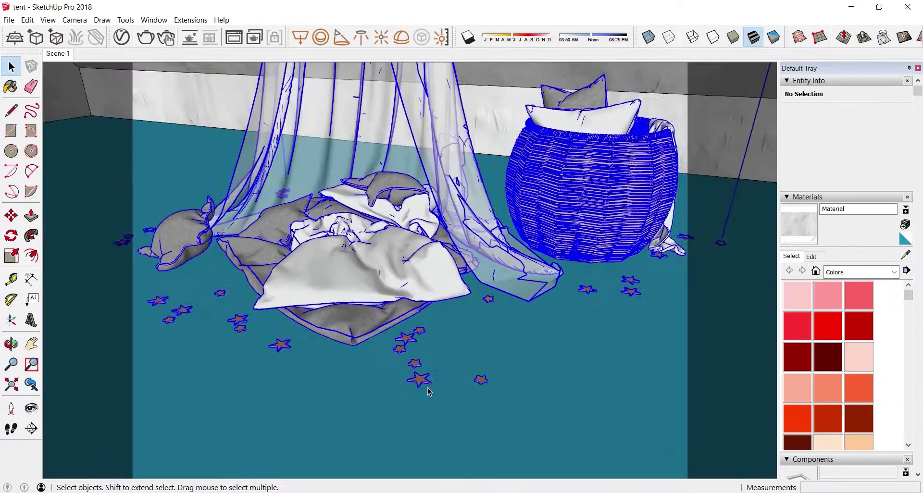
middle_click_drag(408, 367, 457, 192)
scroll(460, 166, "up", 5)
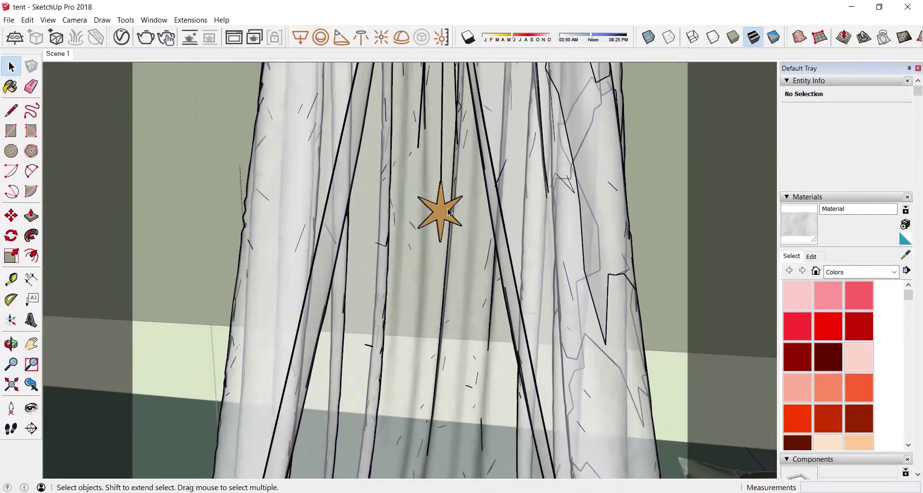
mouse_move(422, 141)
middle_mouse_down()
mouse_move(387, 113)
mouse_move(150, 159)
middle_mouse_up()
scroll(387, 113, "down", 5)
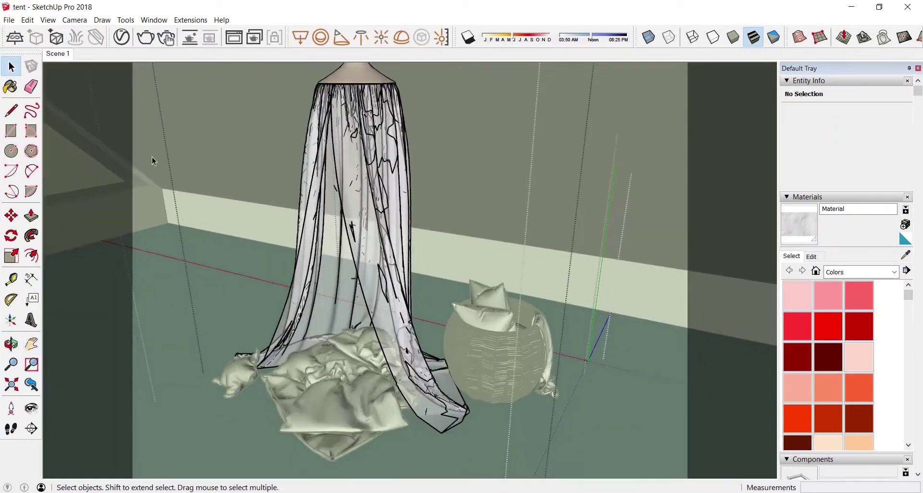
key("ctrl+v")
left_click(265, 361)
key("s")
left_click_drag(182, 161, 53, 144)
key("m")
left_click(221, 430)
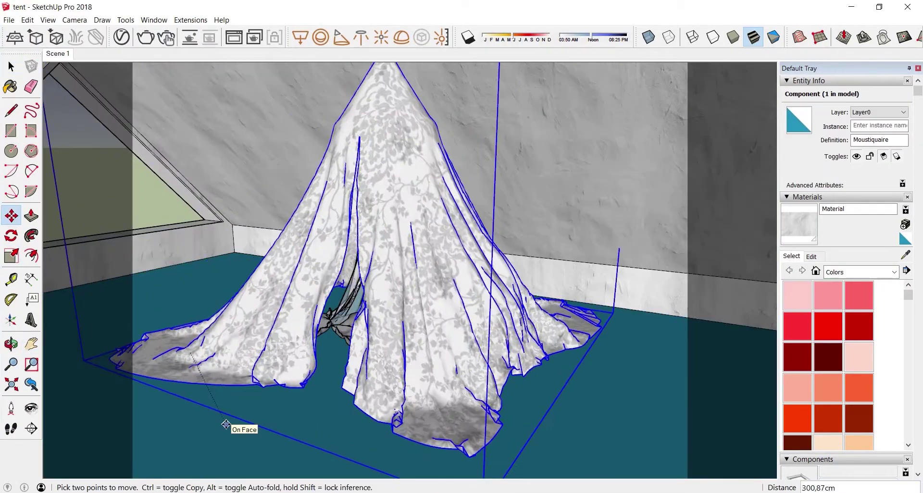
Resize and move the tent, then bring up the mon rideau material's options.
key("s")
key("m")
scroll(408, 240, "up", 5)
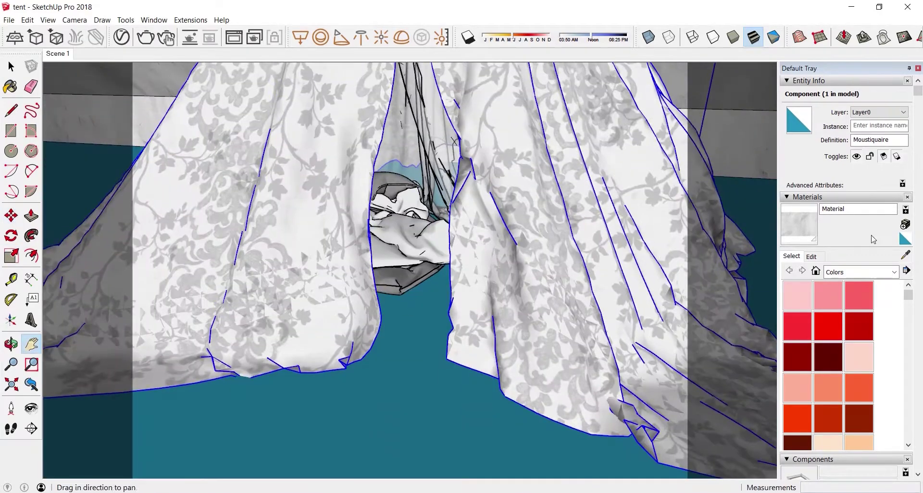
key("b")
right_click(414, 306)
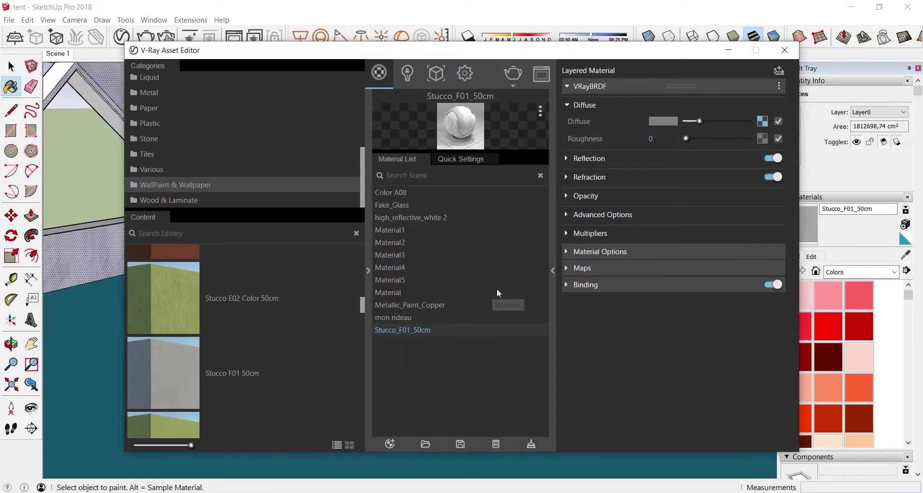
Open the Stucco_F01_50cm bitmap texture settings in the V-Ray Asset Editor.
left_click(761, 122)
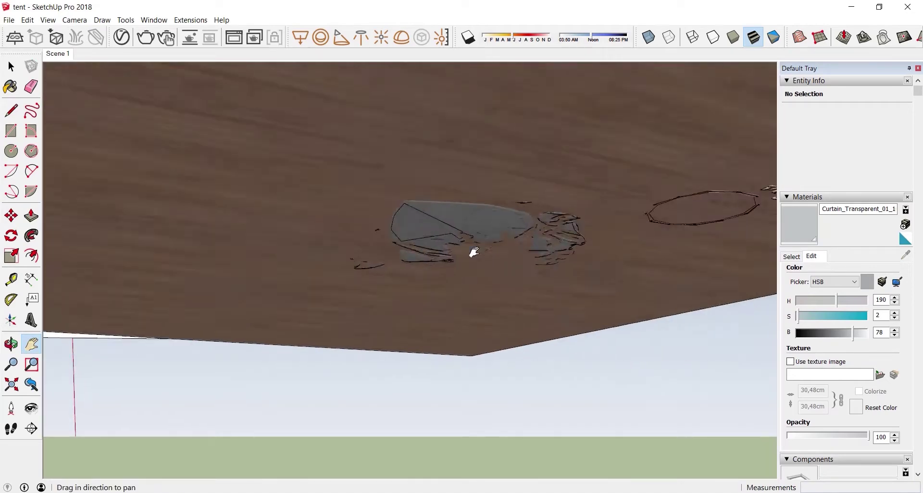
Orbit around the room from beneath the floor to the white side wall.
middle_click_drag(474, 252, 433, 236)
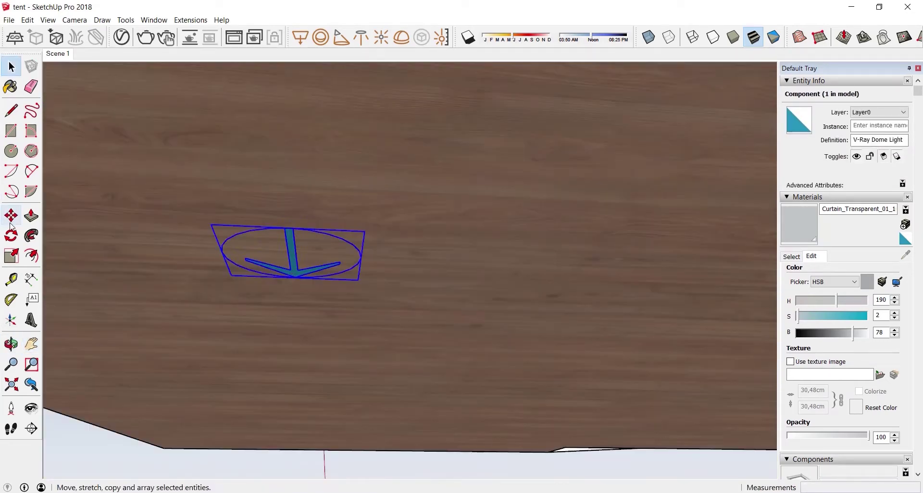
middle_click_drag(288, 217, 395, 310)
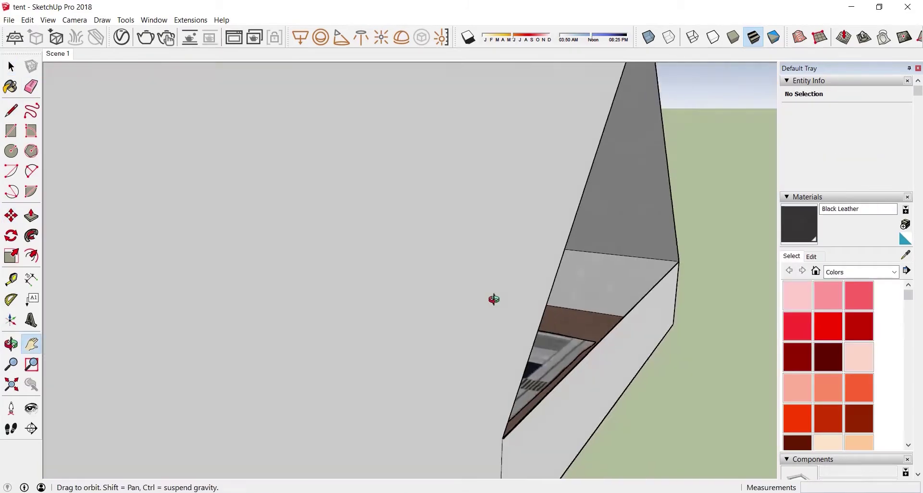
middle_click_drag(494, 299, 434, 336)
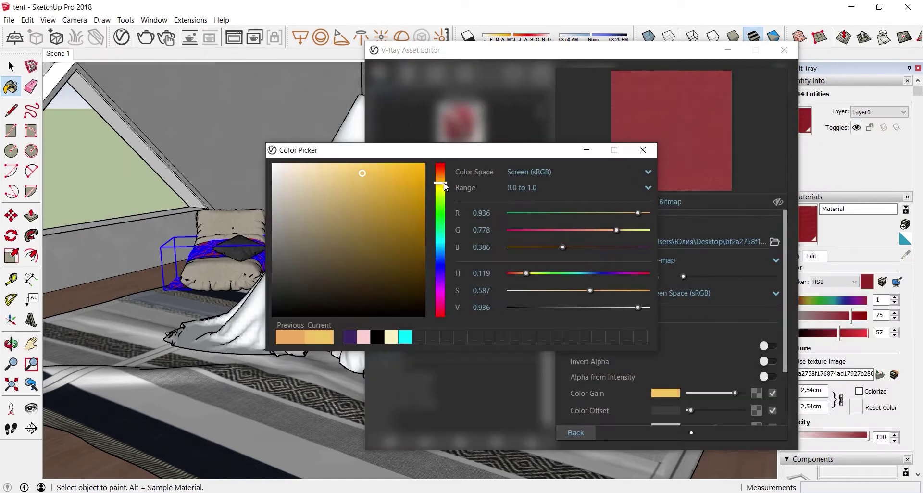
Return from the bitmap settings and add Fabric_C01_20cm from the V-Ray material library.
left_click(782, 53)
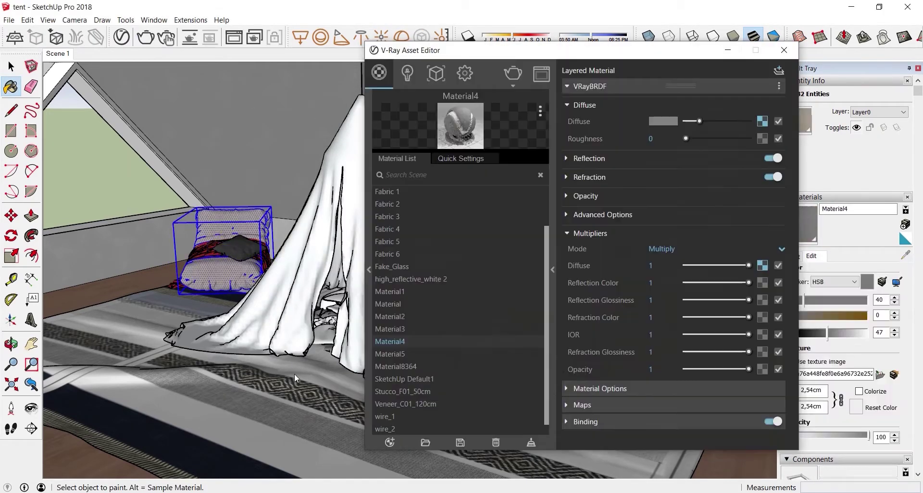
left_click(575, 432)
left_click(367, 270)
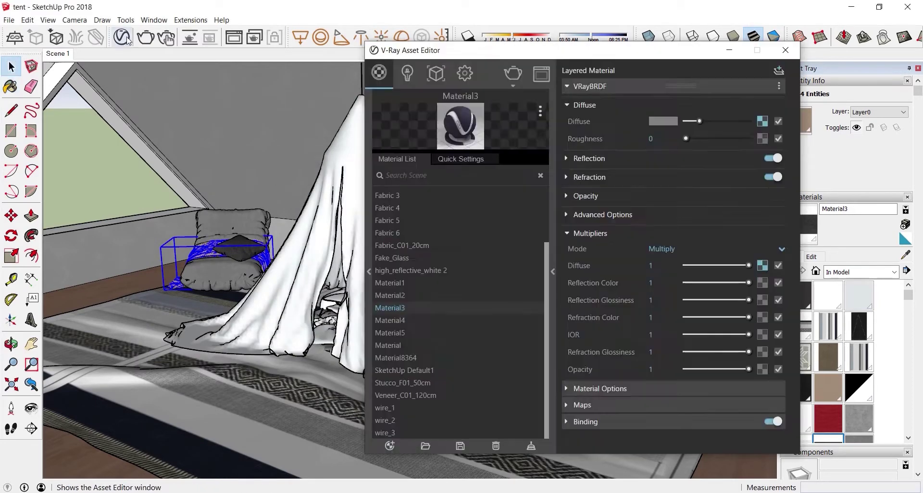
left_click(586, 438)
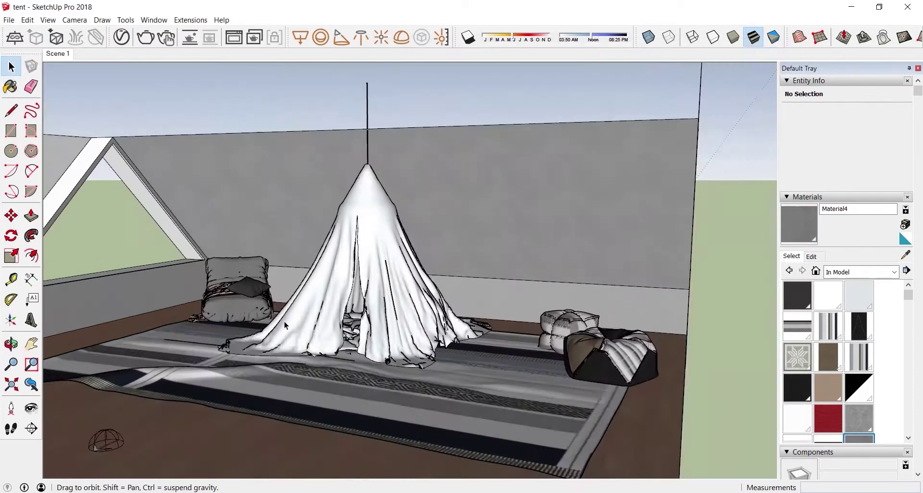
Move the floor cushion to a new spot and pan toward the patterned pillow.
middle_click_drag(471, 269, 503, 278)
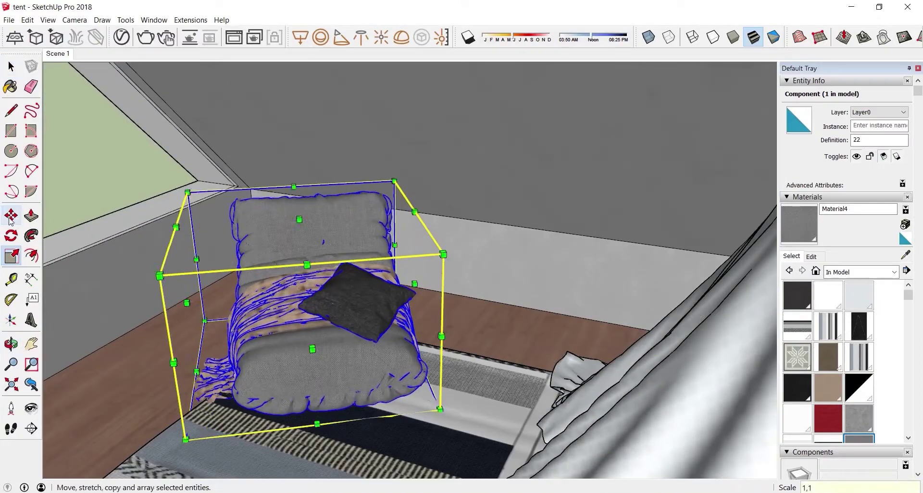
left_click(11, 216)
left_click(465, 346)
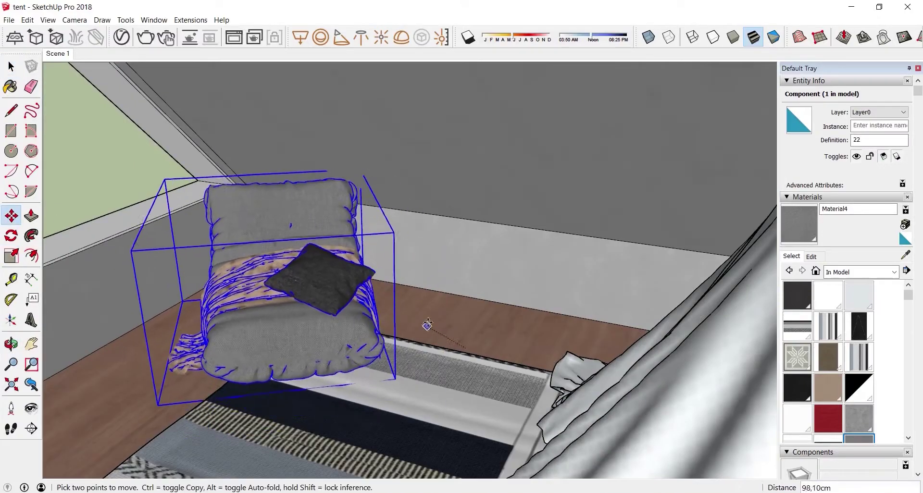
left_click(426, 325)
middle_click_drag(426, 325, 431, 322)
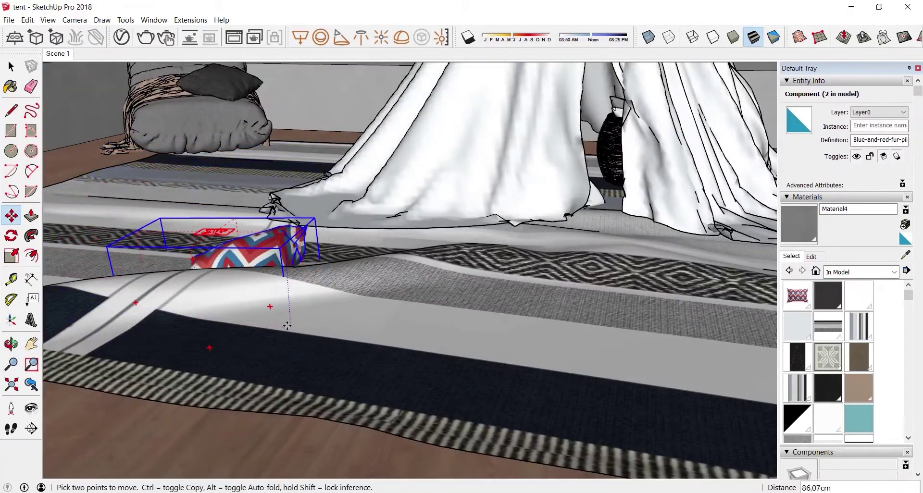
scroll(303, 298, "down", 3)
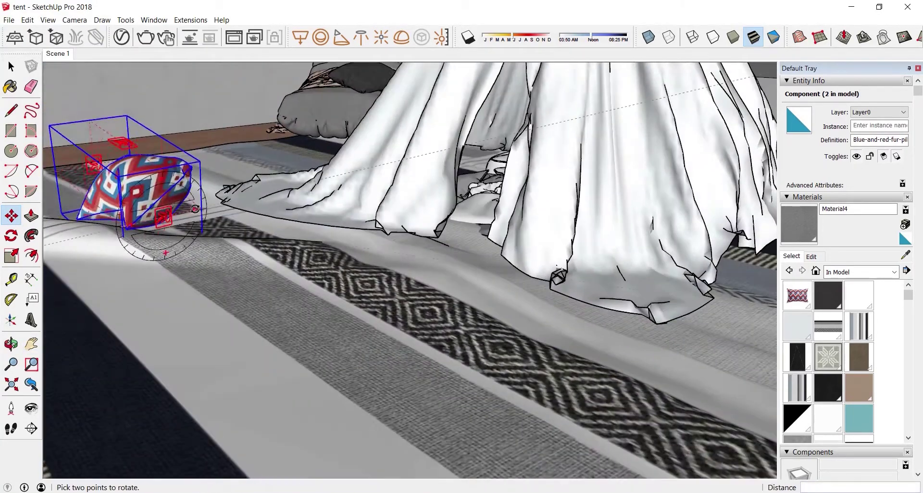
middle_click_drag(303, 298, 433, 241, "shift")
scroll(433, 240, "up", 5)
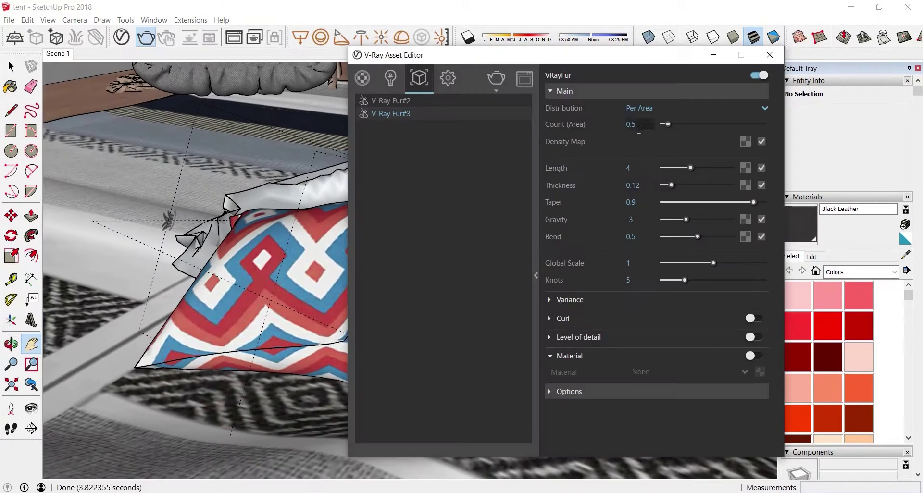
Select the pillow group.
key("space")
left_click(317, 362)
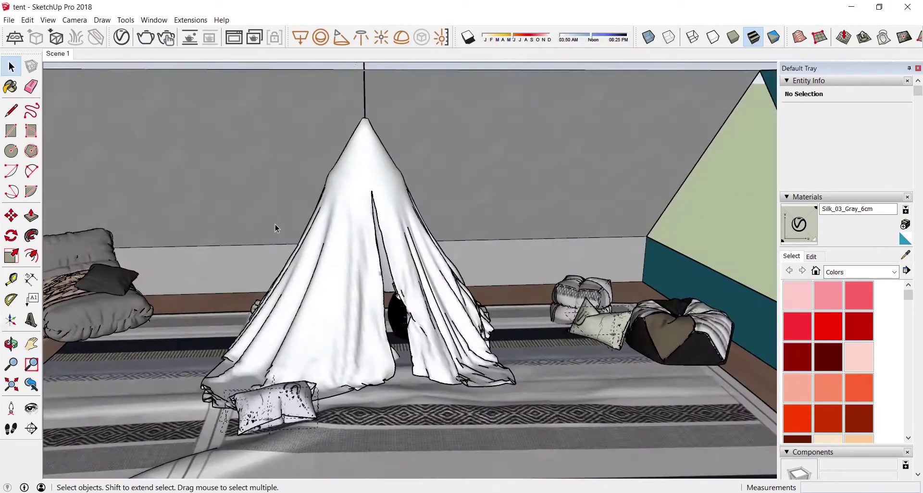
Move and rotate the woven basket by the wall, then resize and move the bubble vase.
right_click(375, 165)
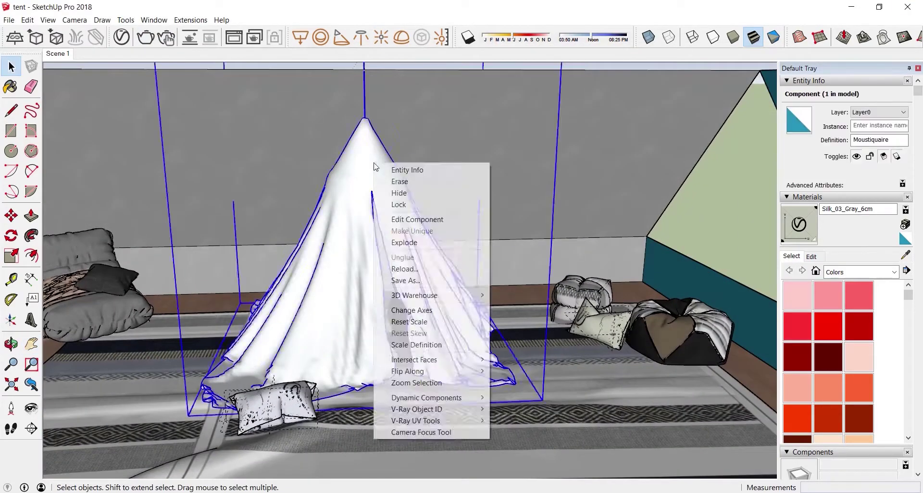
left_click(438, 319)
key("m")
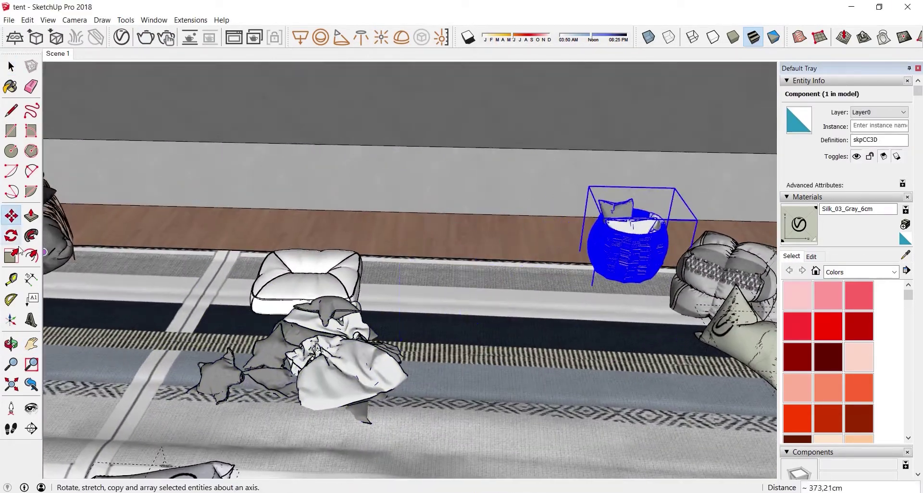
middle_click_drag(530, 158, 680, 197)
key("m")
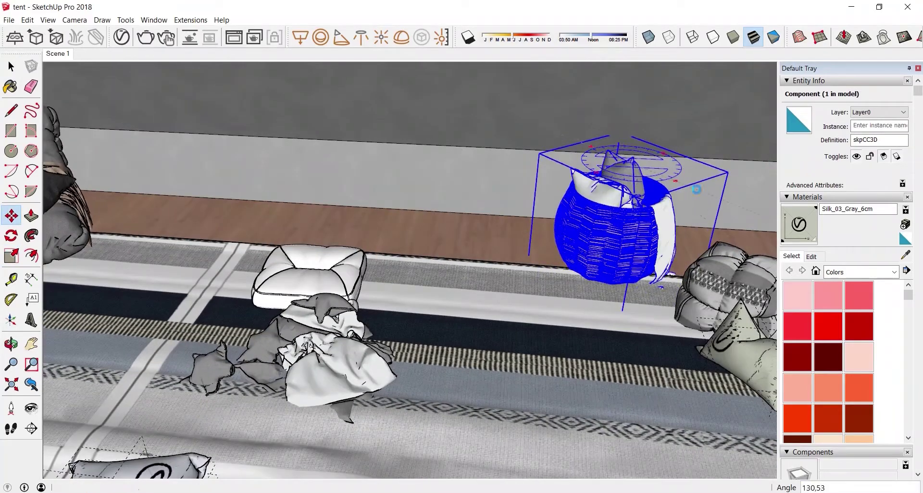
left_click(11, 258)
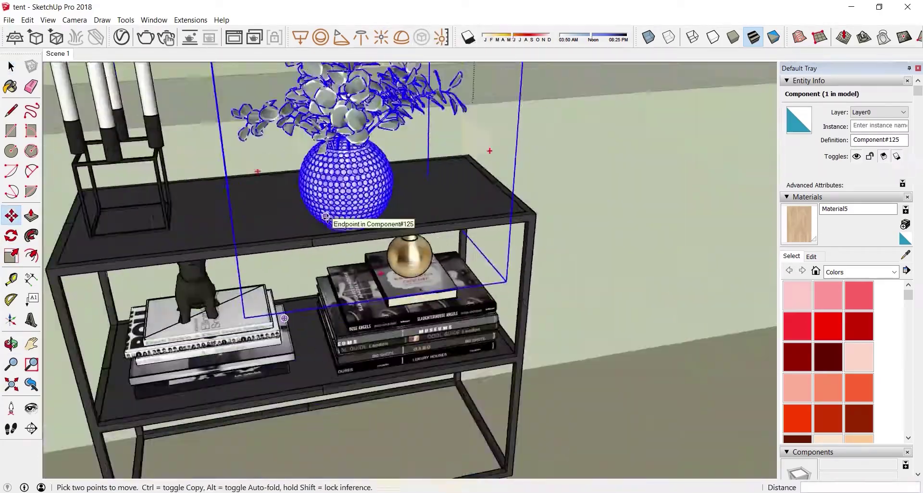
left_click(325, 217)
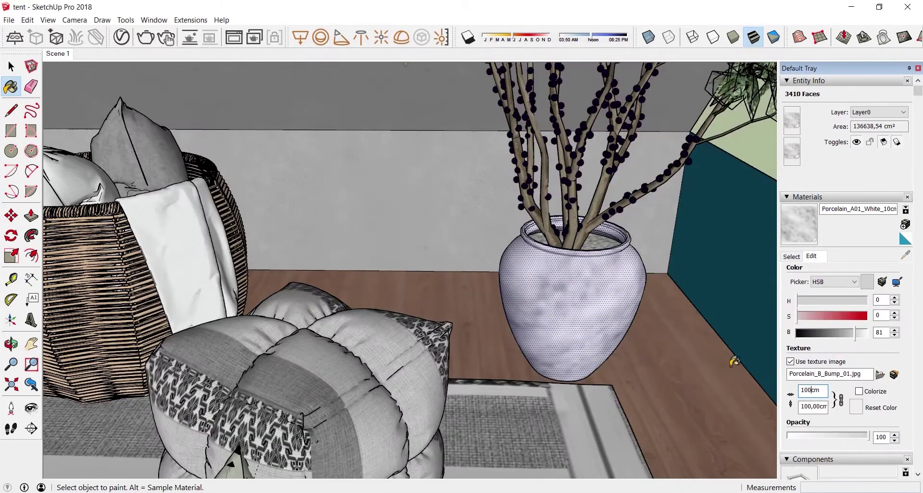
Select the Porcelain_A01_White_10cm pot, then enlarge the potted tree and move it beside the black pouf.
left_click(59, 54)
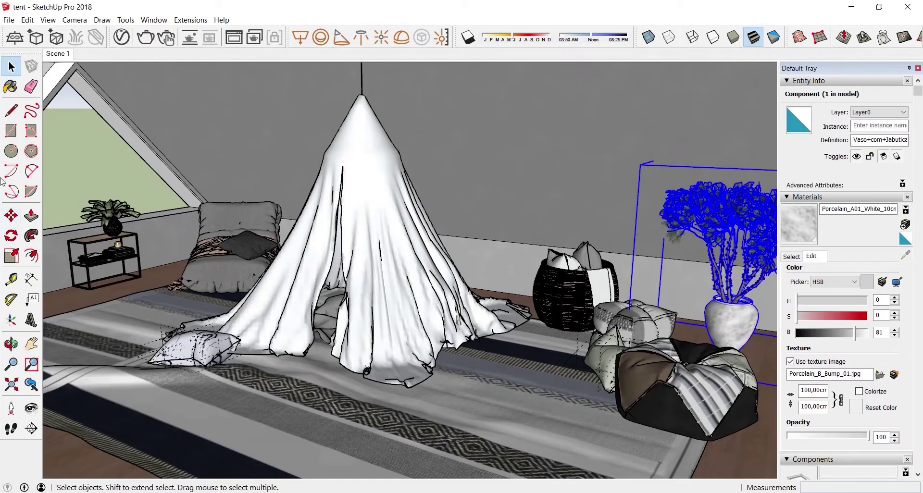
key("ctrl+a")
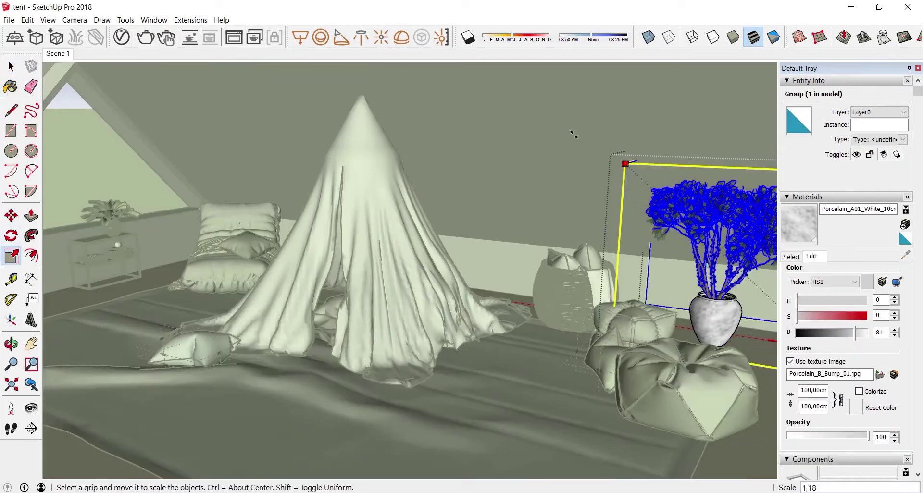
key("space")
key("m")
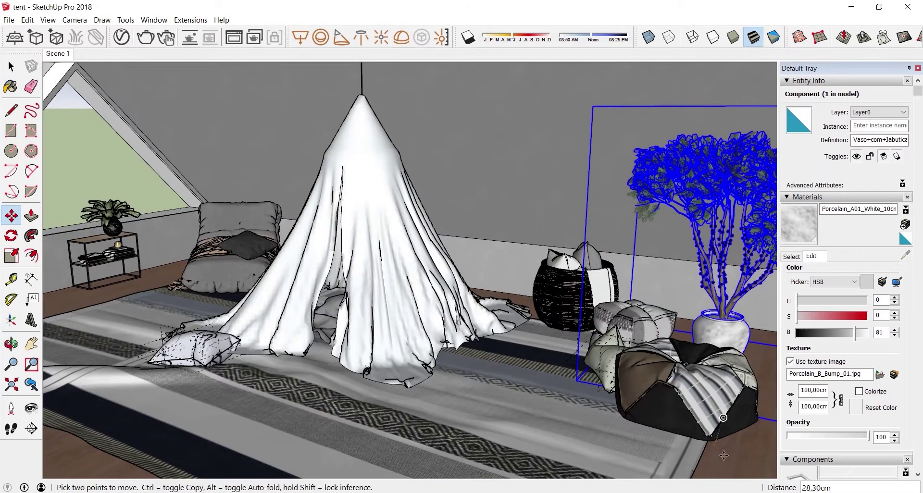
key("s")
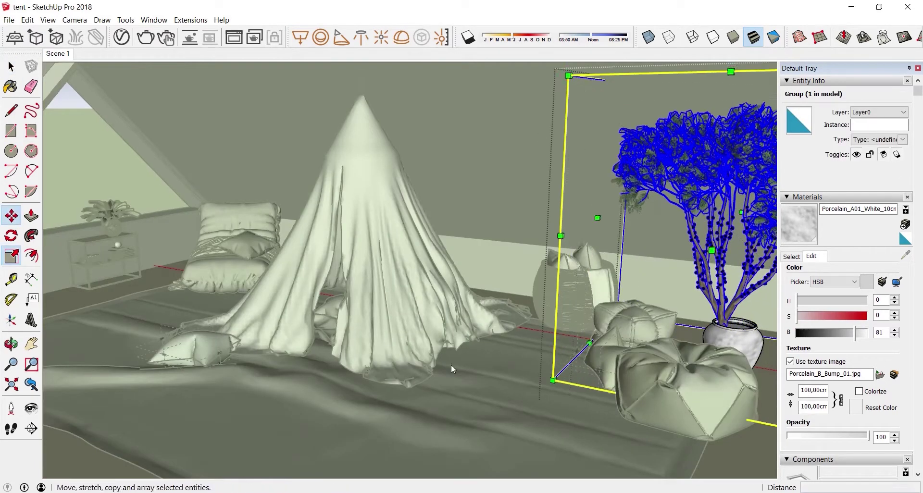
key("space")
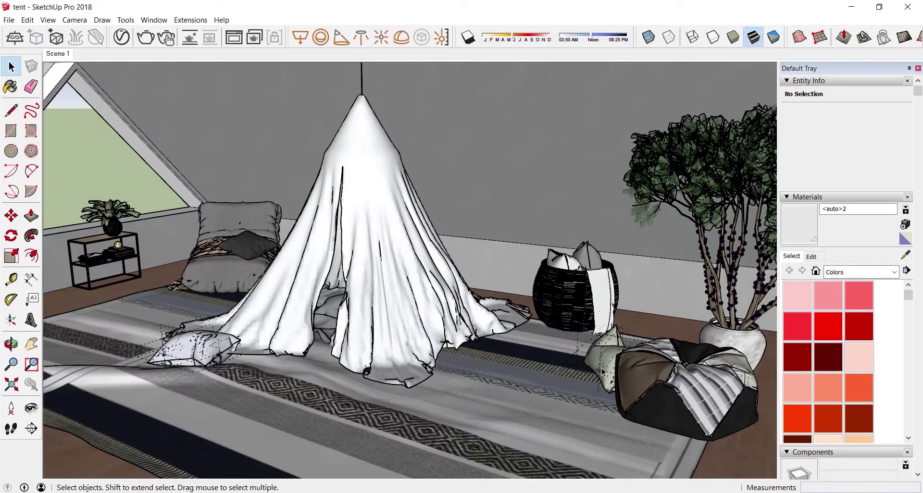
Select the pillow beside the basket and frame the whole tent and room.
left_click(602, 371)
scroll(602, 371, "up", 5)
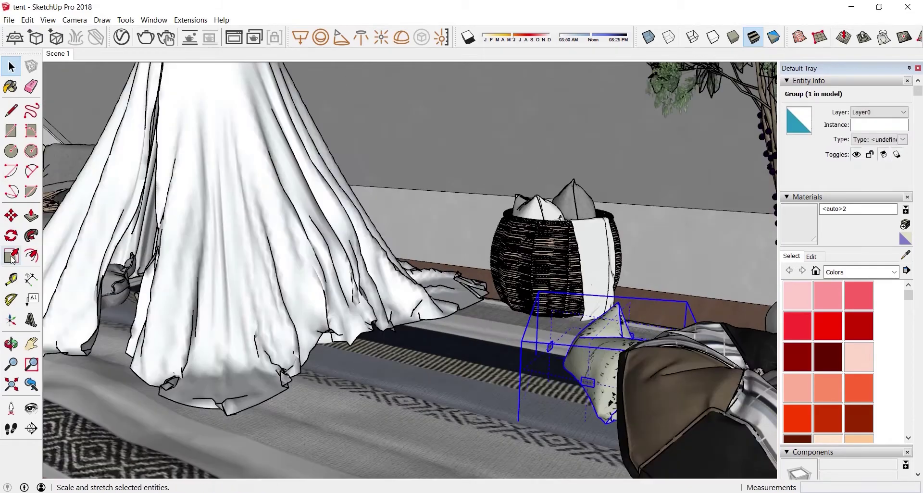
scroll(730, 304, "down", 3)
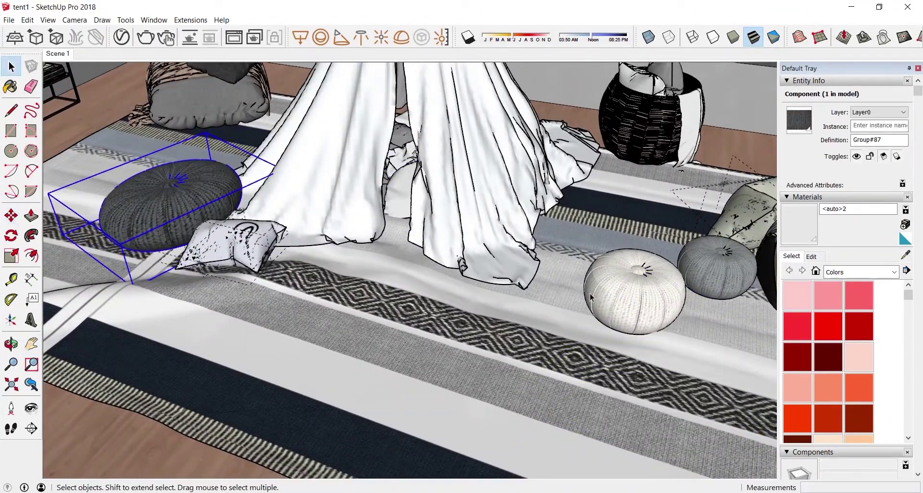
scroll(599, 287, "down", 5)
middle_click_drag(598, 288, 655, 404, "shift")
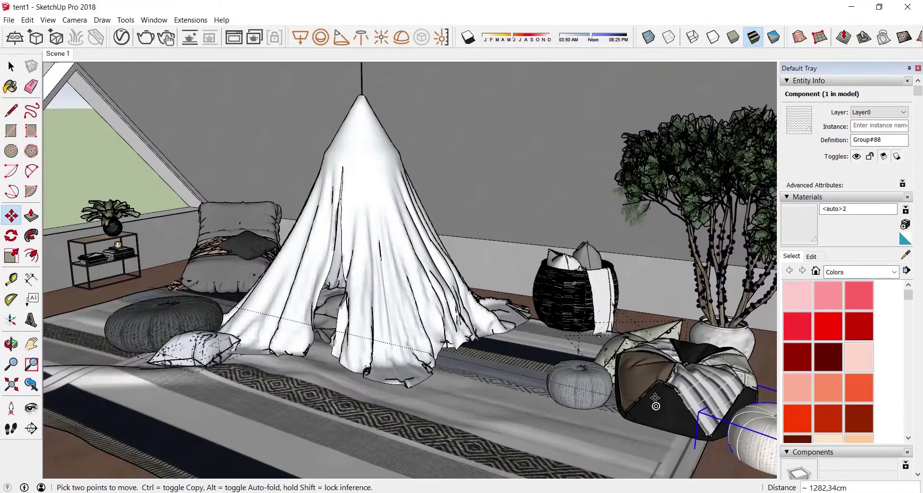
scroll(747, 454, "up", 3)
Bring the grey pouf into view and open its V-Ray diffuse colour picker.
middle_click_drag(319, 320, 640, 335, "shift")
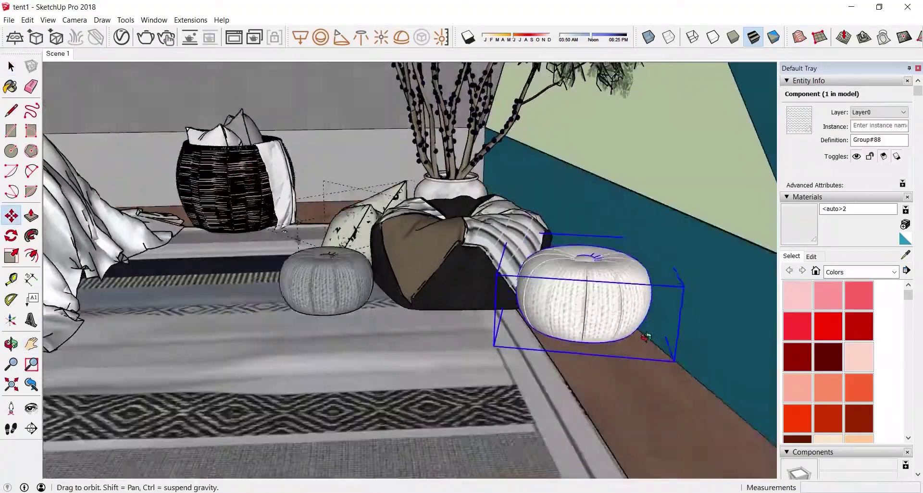
scroll(641, 334, "up", 5)
scroll(533, 312, "down", 3)
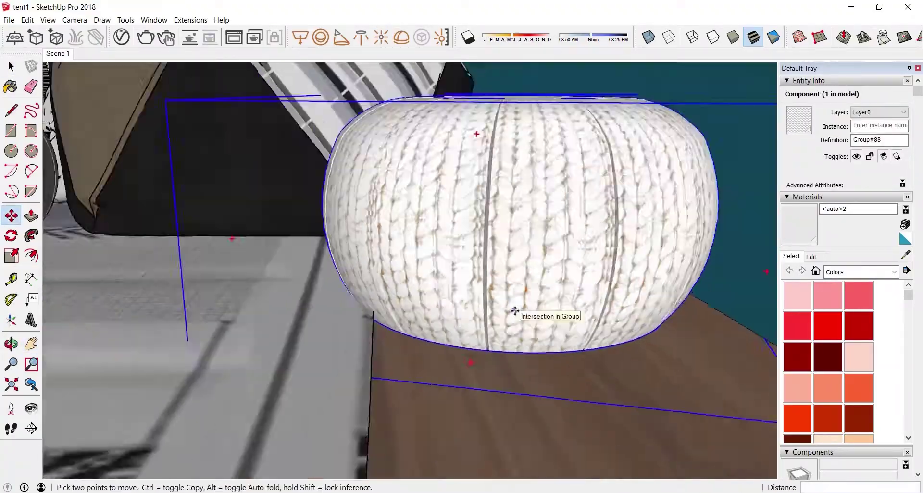
middle_click_drag(533, 312, 431, 341, "shift")
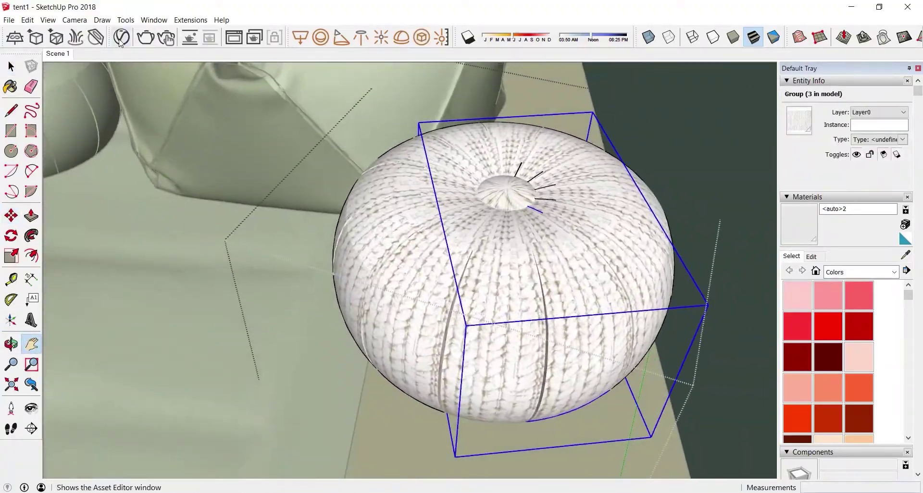
left_click(120, 39)
left_click(663, 139)
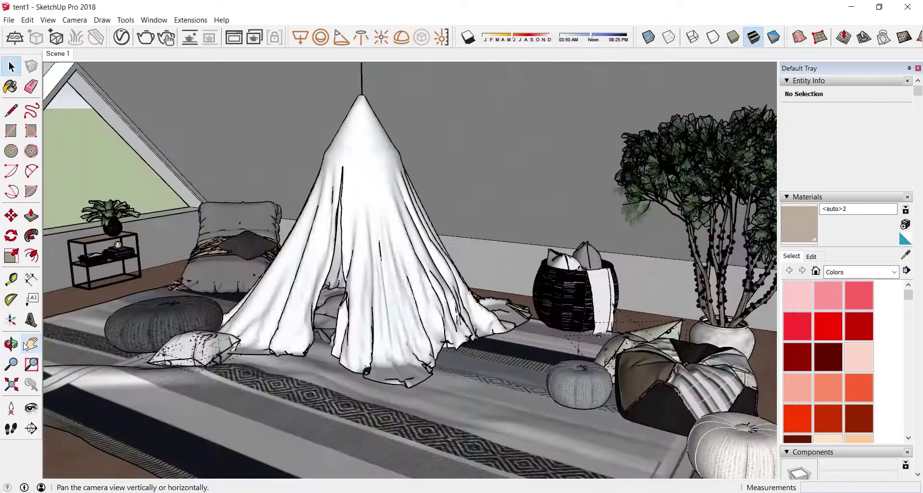
Move the lantern into place beside the shelf.
key("m")
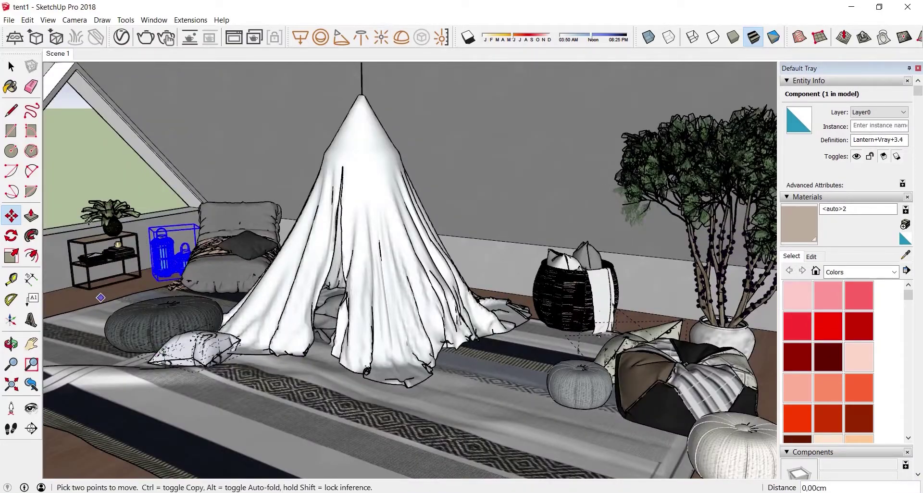
scroll(100, 297, "up", 5)
scroll(288, 312, "up", 5)
scroll(435, 357, "up", 5)
scroll(441, 344, "up", 3)
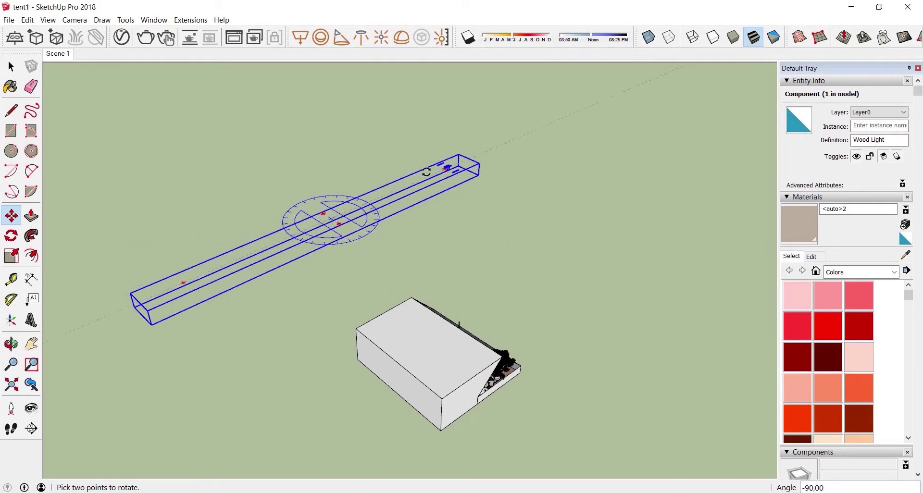
key("space")
Scale and reposition the wooden beam light group, then return to the saved full room view.
right_click(443, 166)
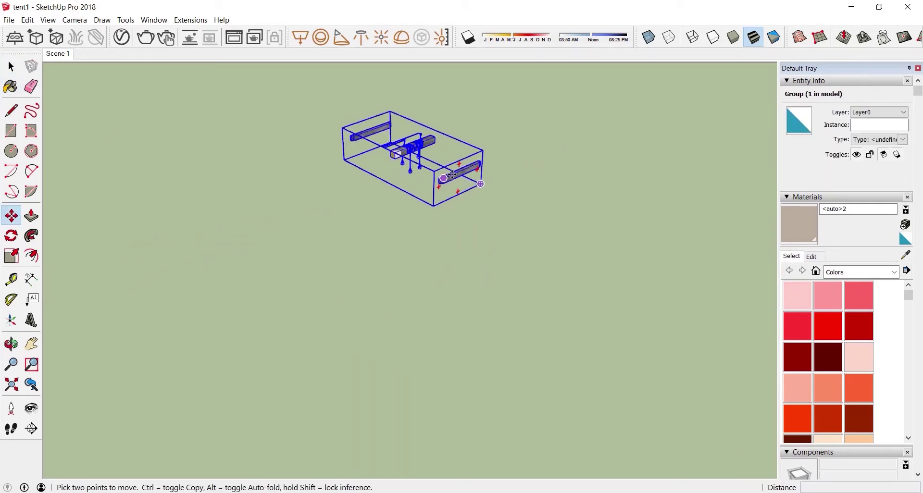
scroll(382, 317, "up", 10)
key("s")
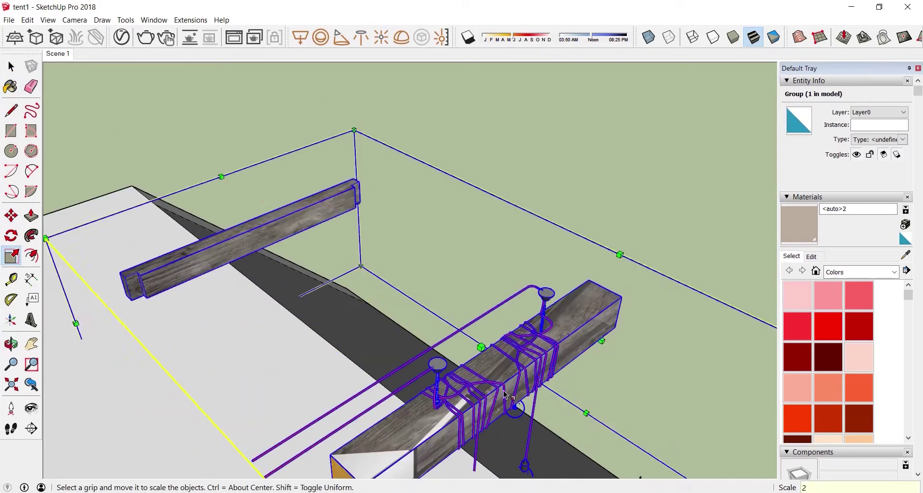
key("m")
scroll(330, 342, "up", 3)
scroll(319, 307, "up", 3)
scroll(313, 306, "up", 2)
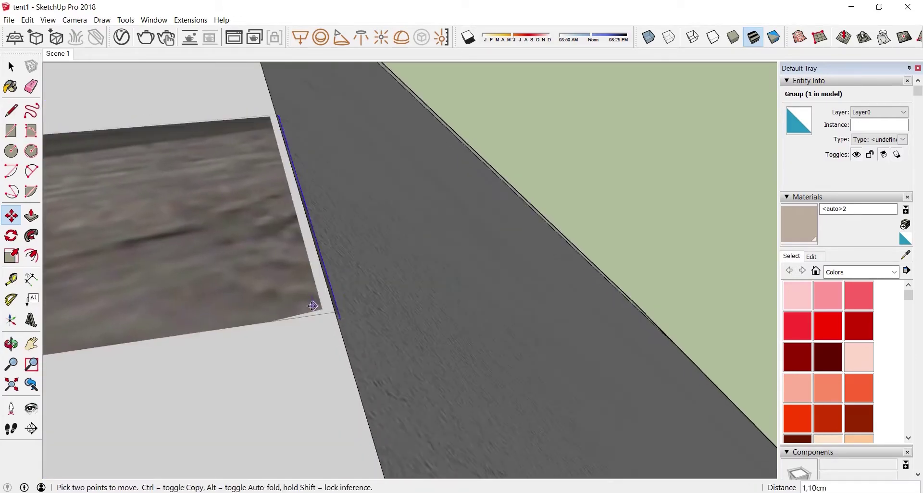
left_click(49, 57)
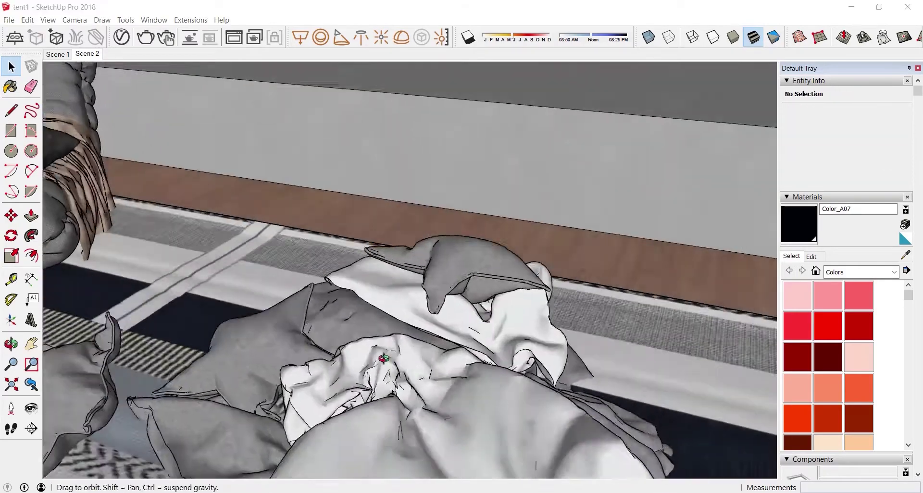
Orbit down to the open book in front of the tent and rotate it upright.
middle_click_drag(383, 358, 443, 350, "shift")
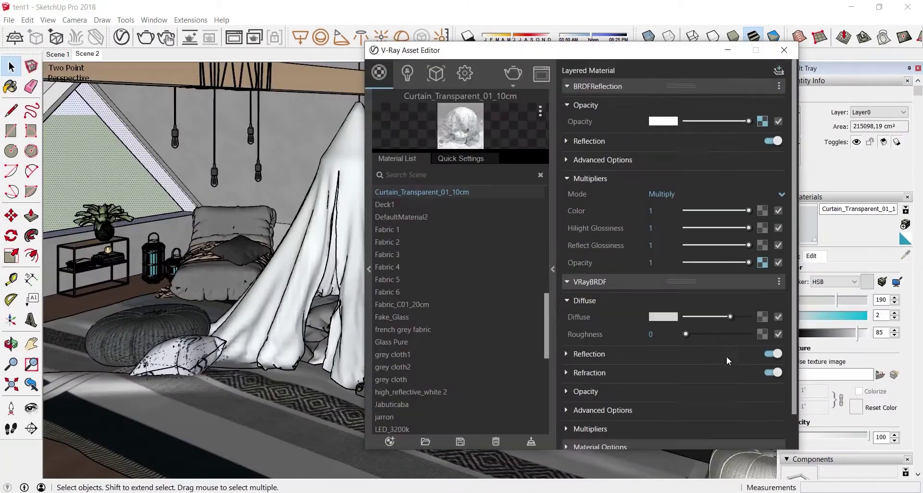
scroll(726, 359, "down", 5)
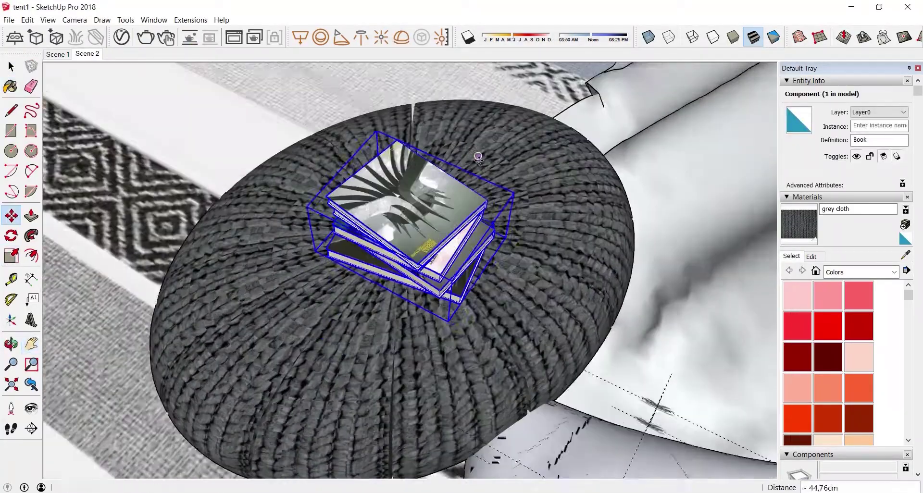
middle_click_drag(463, 217, 293, 272)
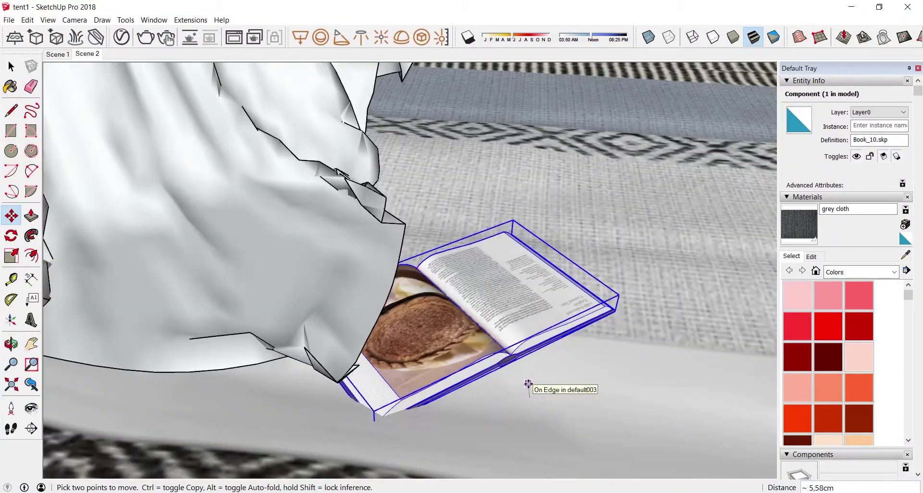
middle_click_drag(527, 383, 534, 333)
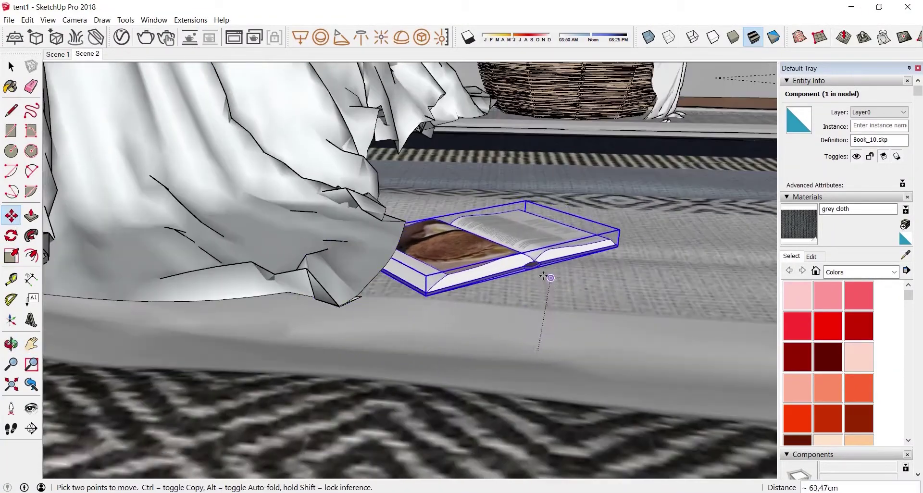
middle_click_drag(543, 276, 678, 344)
left_click(240, 316)
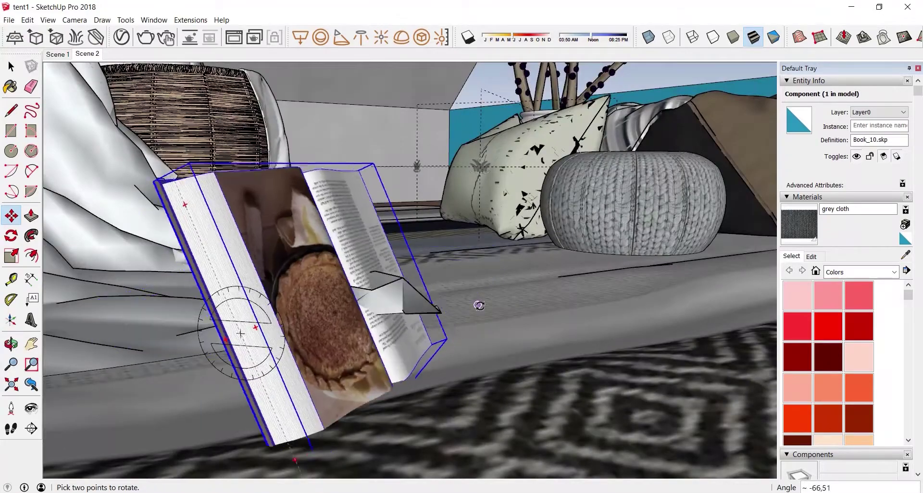
mouse_move(322, 350)
middle_mouse_down()
mouse_move(259, 252)
mouse_move(527, 238)
mouse_move(679, 140)
mouse_move(567, 338)
middle_mouse_up()
key("space")
Select the tent for moving, then orbit round to the pouf and cushion.
left_click(527, 238)
key("m")
middle_click_drag(410, 137, 215, 313)
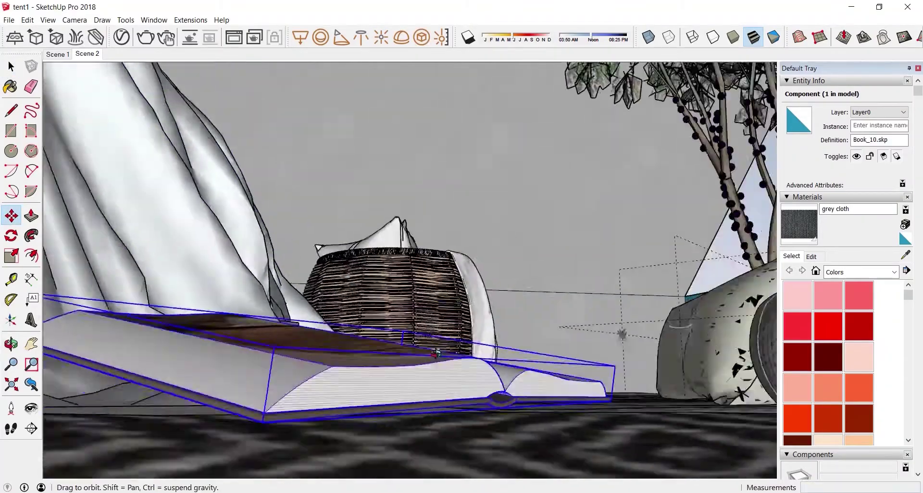
scroll(214, 313, "up", 3)
scroll(214, 313, "down", 5)
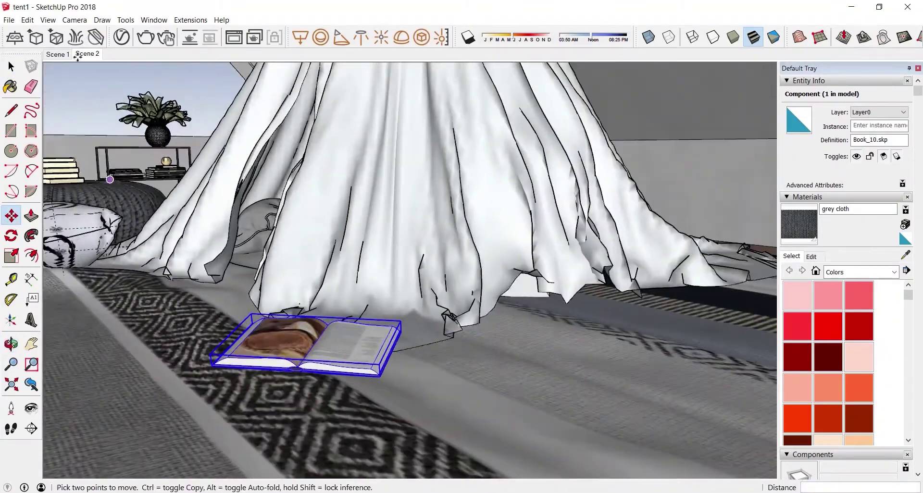
key("space")
left_click(649, 312)
scroll(649, 312, "up", 5)
middle_click_drag(648, 313, 379, 347)
scroll(379, 347, "down", 5)
key("m")
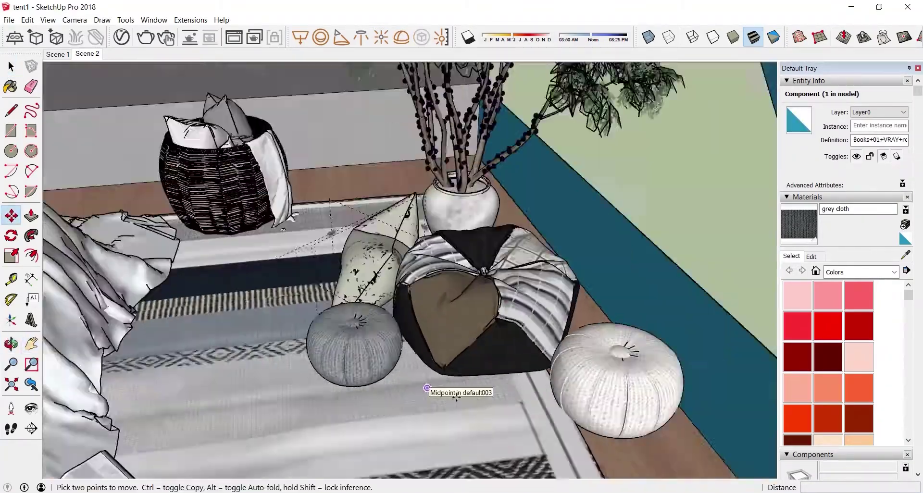
key("s")
Turn the small book stack to a new angle and move it beside the pouf.
left_click(235, 438)
double_click(254, 401)
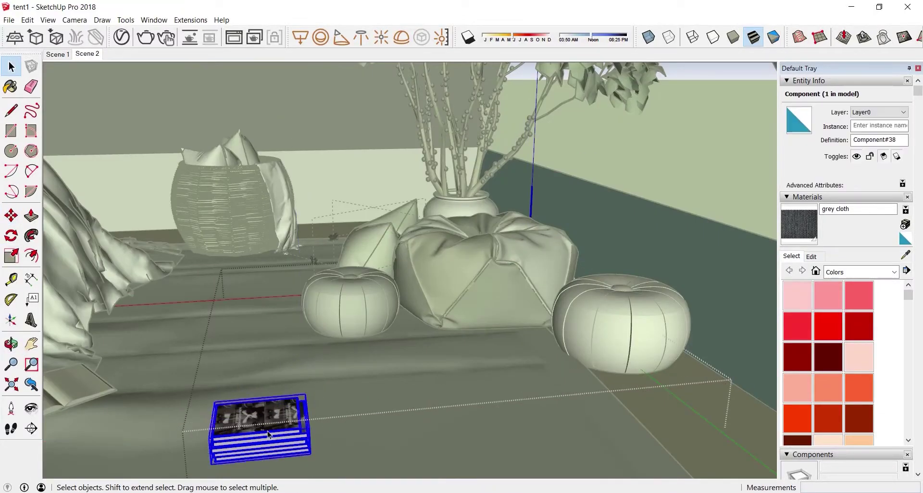
key("Escape")
key("m")
middle_click_drag(286, 352, 402, 346)
scroll(483, 306, "up", 3)
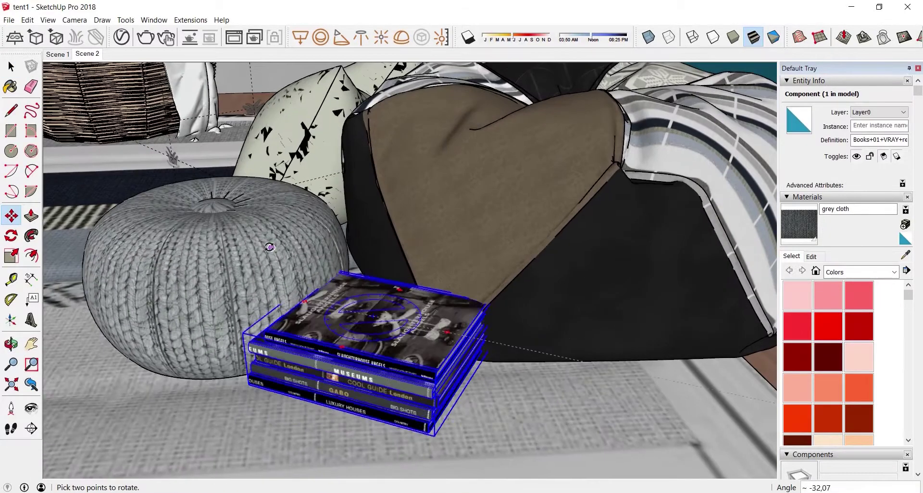
middle_click_drag(284, 236, 318, 352)
middle_click_drag(329, 302, 381, 392)
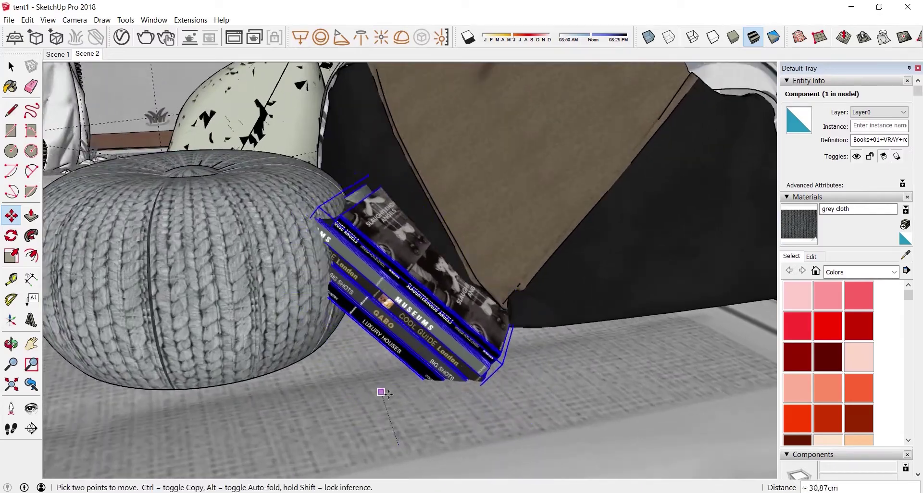
From the Scene 1 view, move the book stack beside the open book.
left_click(58, 54)
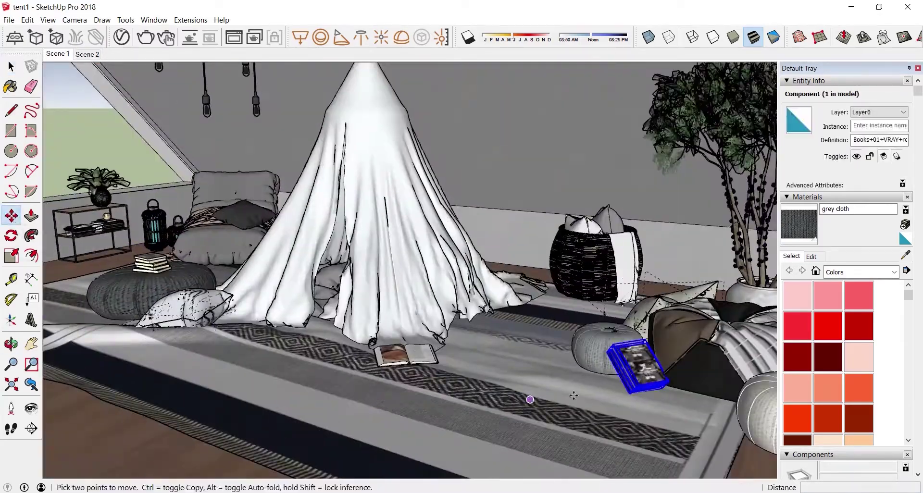
scroll(573, 395, "up", 5)
scroll(573, 395, "up", 5)
mouse_move(573, 395)
middle_mouse_down()
mouse_move(583, 325)
mouse_move(208, 368)
middle_mouse_up()
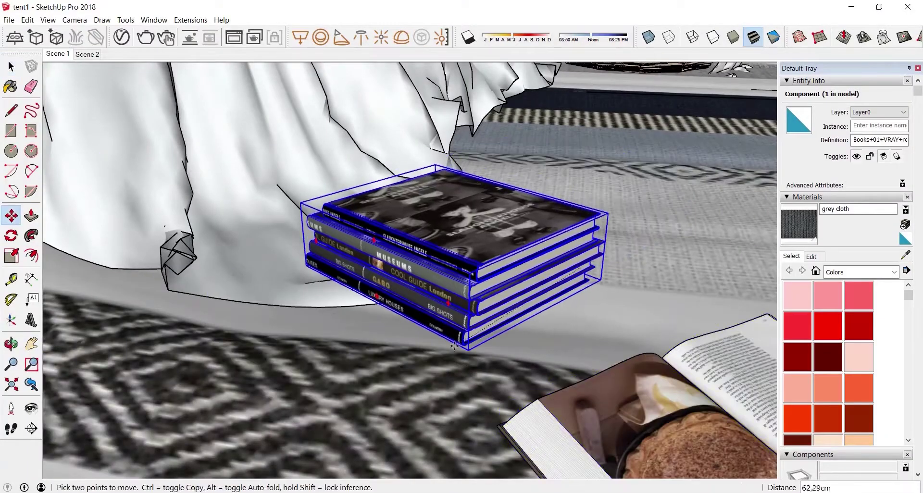
mouse_move(453, 345)
middle_mouse_down()
mouse_move(528, 290)
mouse_move(336, 217)
middle_mouse_up()
scroll(528, 290, "up", 5)
scroll(528, 290, "down", 5)
scroll(402, 381, "down", 5)
scroll(465, 280, "up", 5)
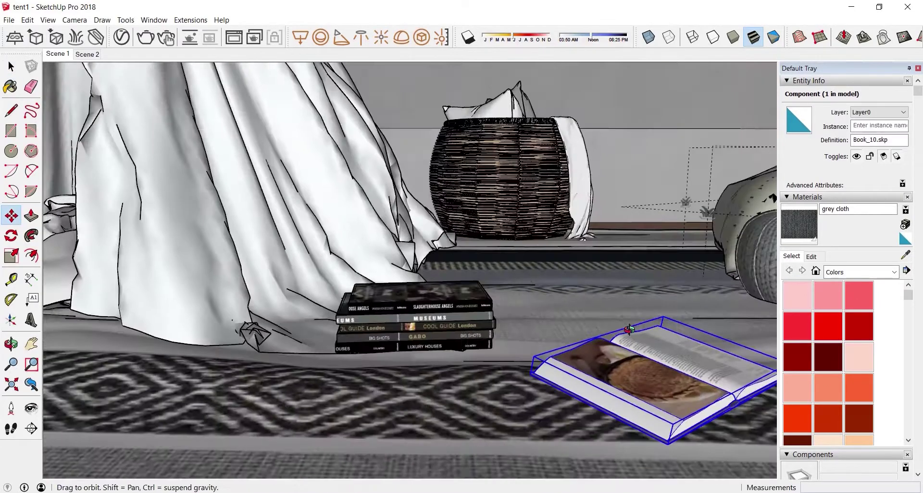
scroll(634, 433, "up", 3)
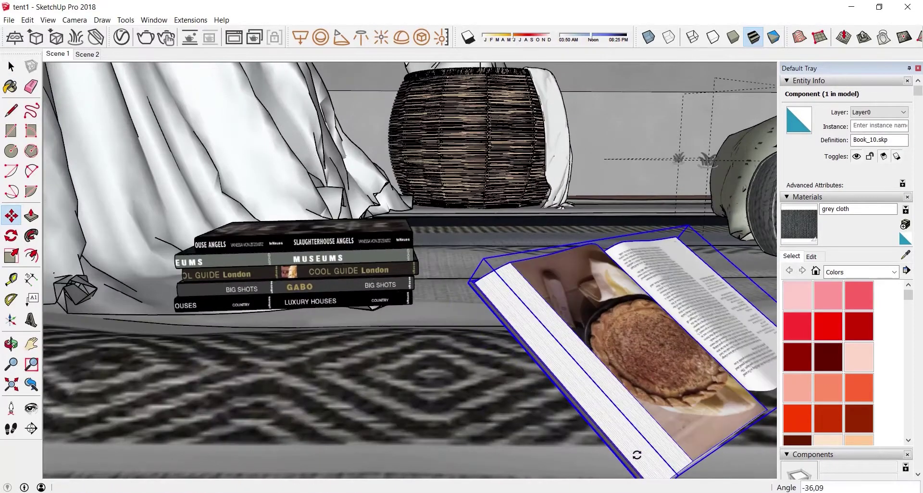
Flip the open book over with Flip Along and view it in close-up.
right_click(651, 323)
left_click(811, 244)
right_click(679, 303)
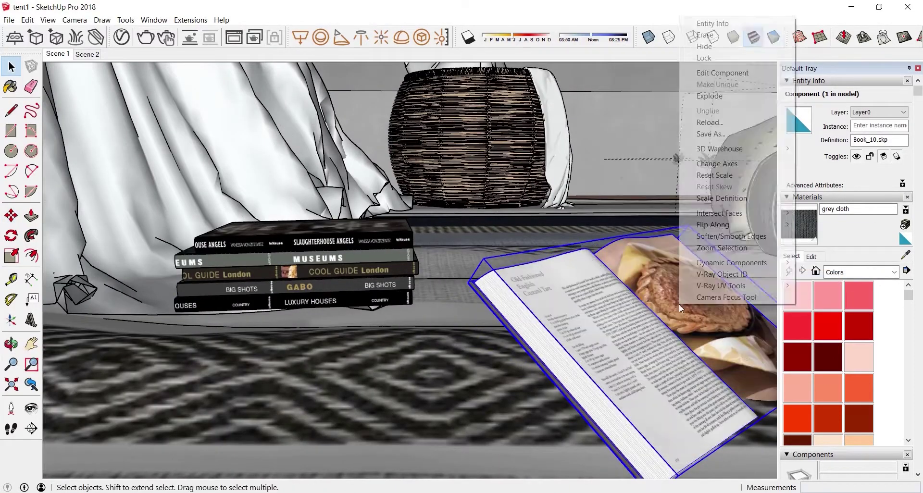
key("m")
mouse_move(678, 303)
middle_mouse_down()
mouse_move(625, 279)
mouse_move(324, 339)
mouse_move(428, 228)
middle_mouse_up()
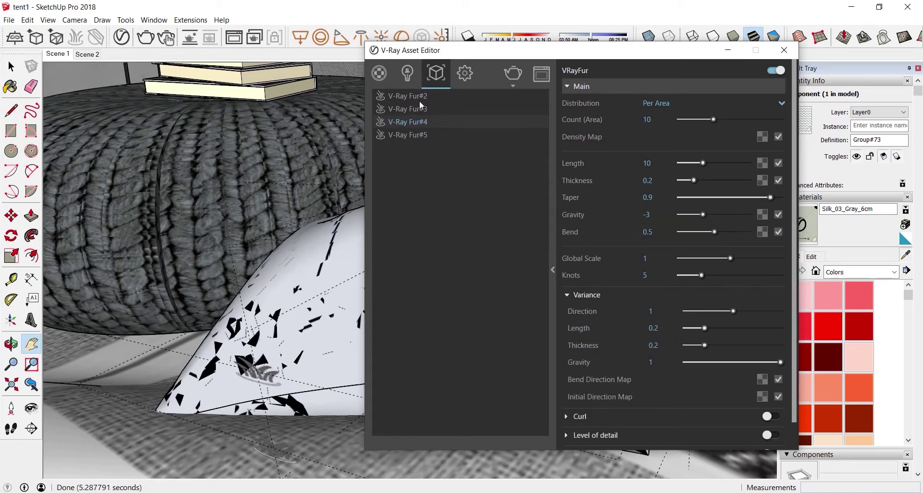
Set the VRayFur Length to 15.
type("15")
left_click(649, 180)
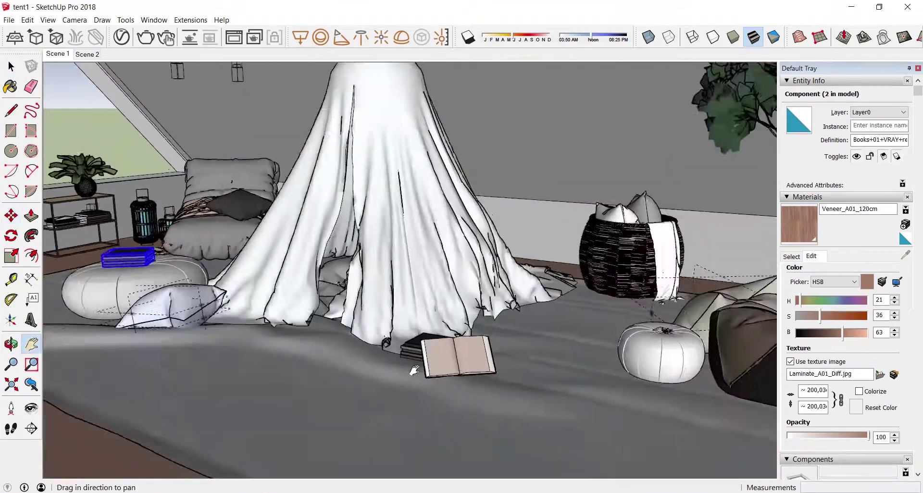
Zoom to the book stack and apply LED_3200k to the selected hanging bulbs.
right_click(388, 291)
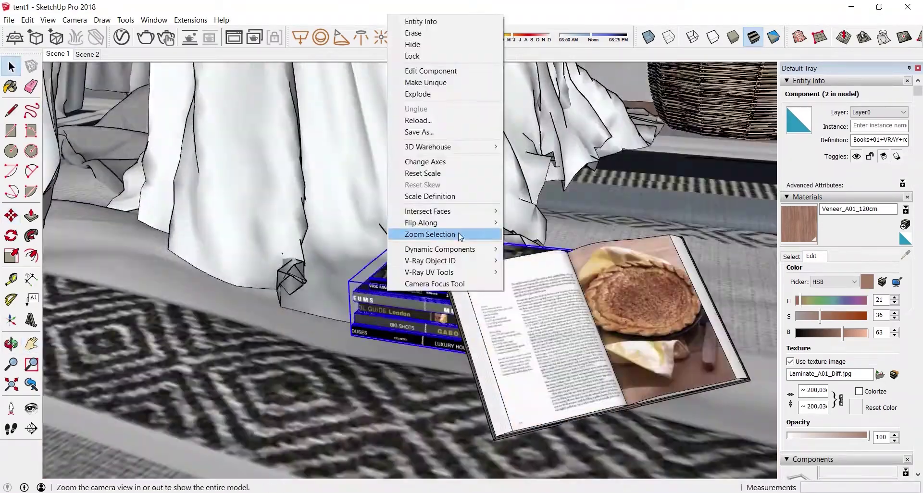
left_click(432, 233)
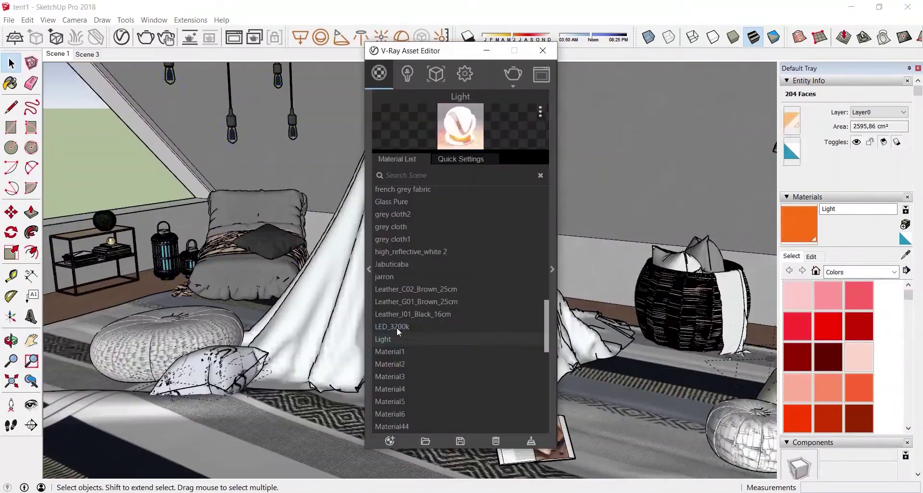
left_click(397, 327)
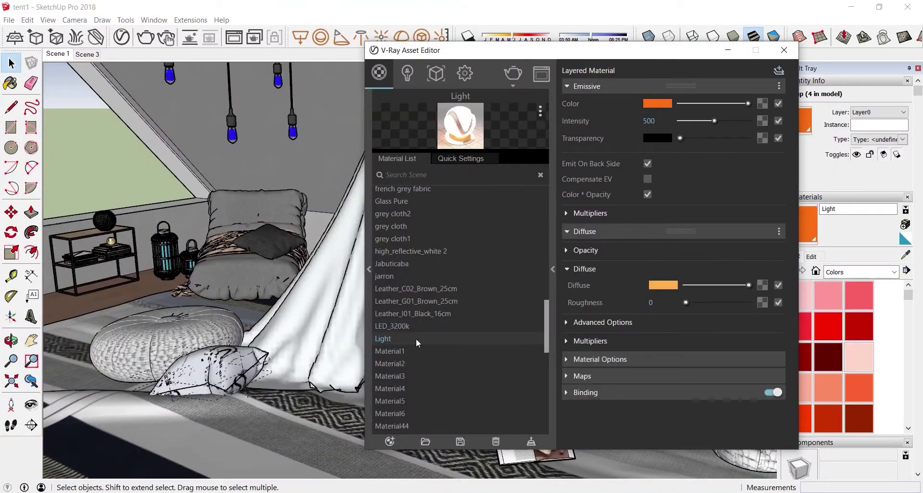
left_click(455, 222)
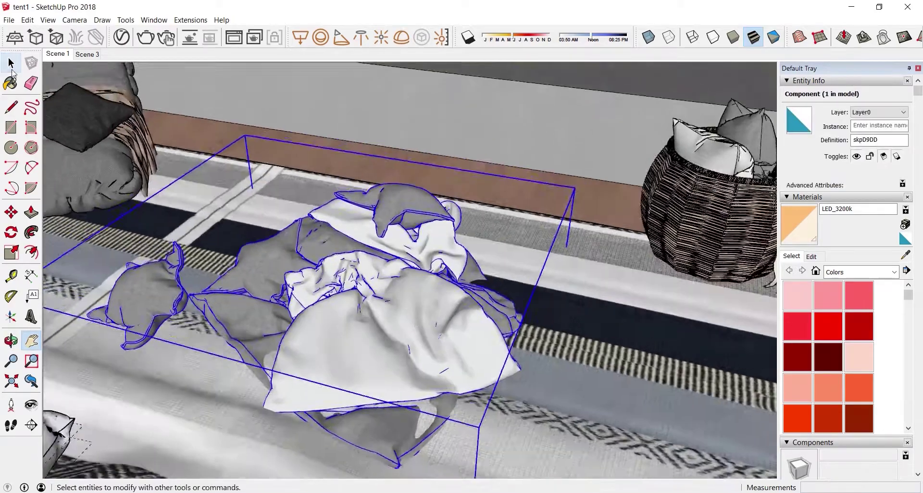
Open the blanket pile component, orbit around it, then exit the component editing.
double_click(409, 258)
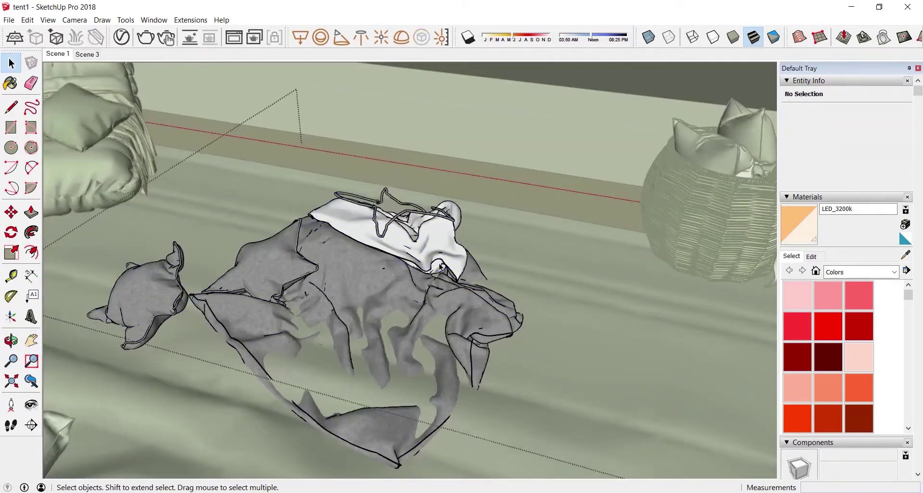
middle_click_drag(441, 266, 446, 150)
key("Escape")
key("m")
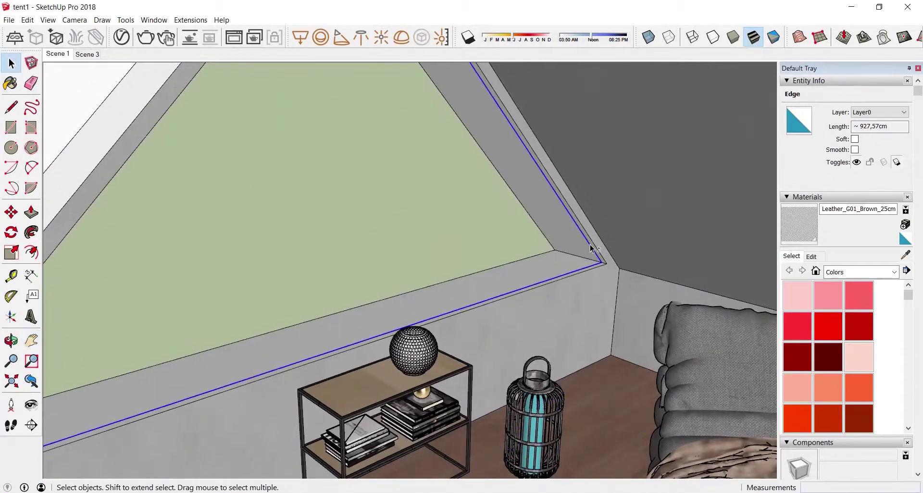
Select the left window edge for offsetting and orbit toward the shelf below the window.
middle_click_drag(591, 248, 221, 258)
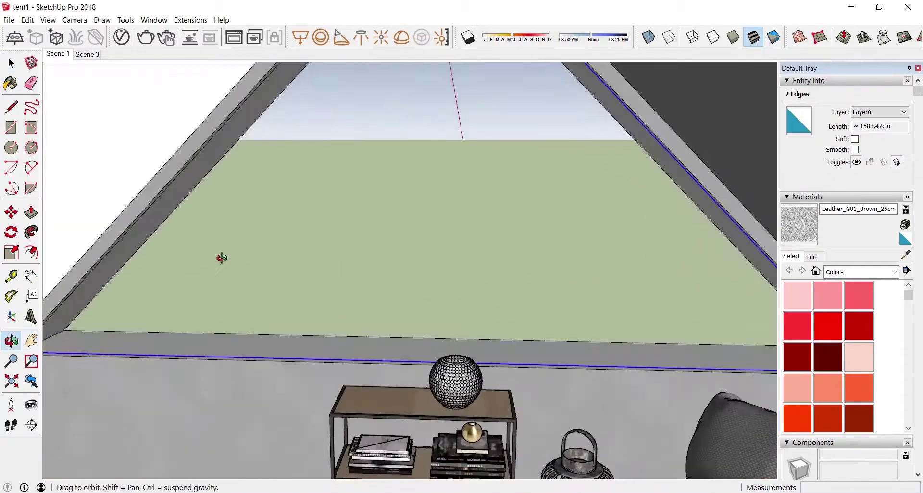
left_click(214, 137, "shift")
key("f")
mouse_move(629, 164)
middle_mouse_down()
mouse_move(443, 270)
mouse_move(263, 197)
middle_mouse_up()
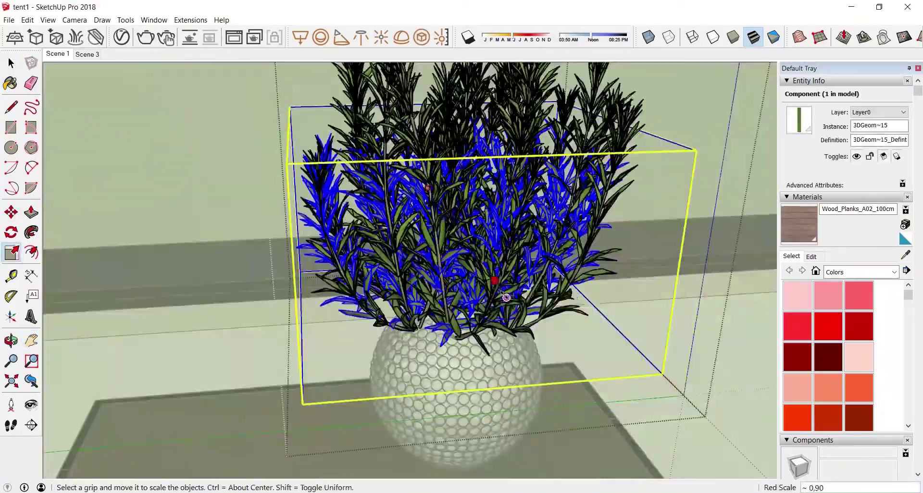
Scale two plant pieces narrower so the plant fits the shelf vase.
middle_click_drag(309, 238, 424, 238)
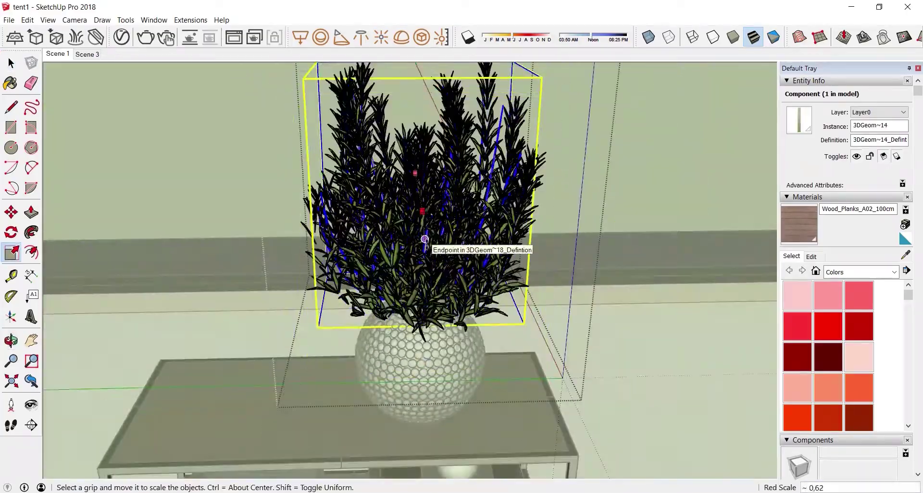
mouse_move(333, 206)
middle_mouse_down()
mouse_move(431, 99)
mouse_move(196, 171)
middle_mouse_up()
left_click(196, 170)
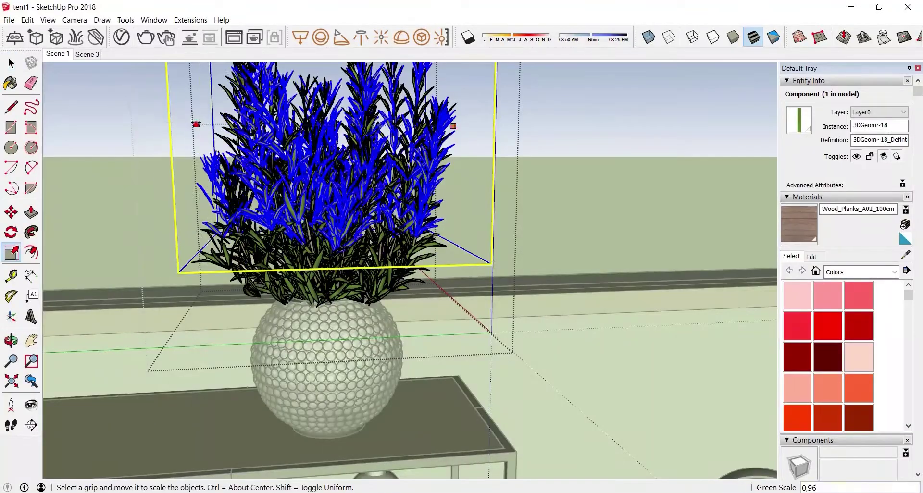
middle_click_drag(575, 396, 418, 346)
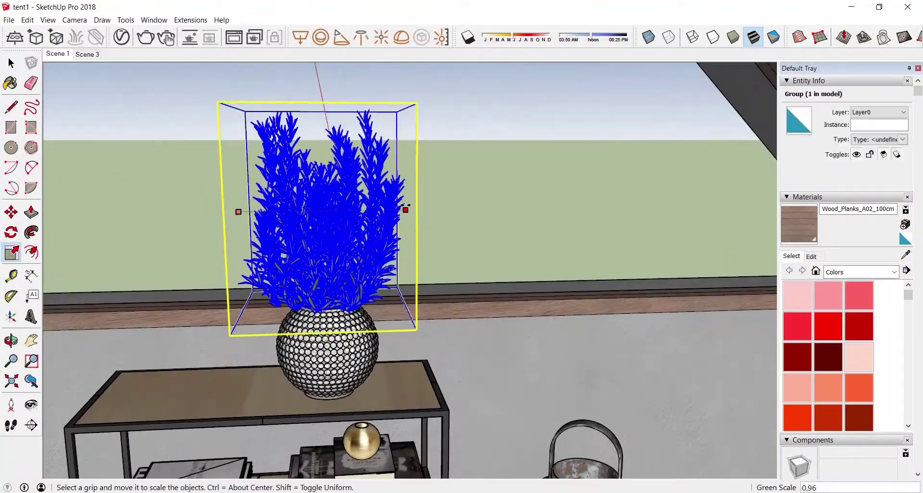
mouse_move(318, 212)
middle_mouse_down()
mouse_move(365, 289)
mouse_move(389, 416)
middle_mouse_up()
key("m")
scroll(365, 288, "up", 5)
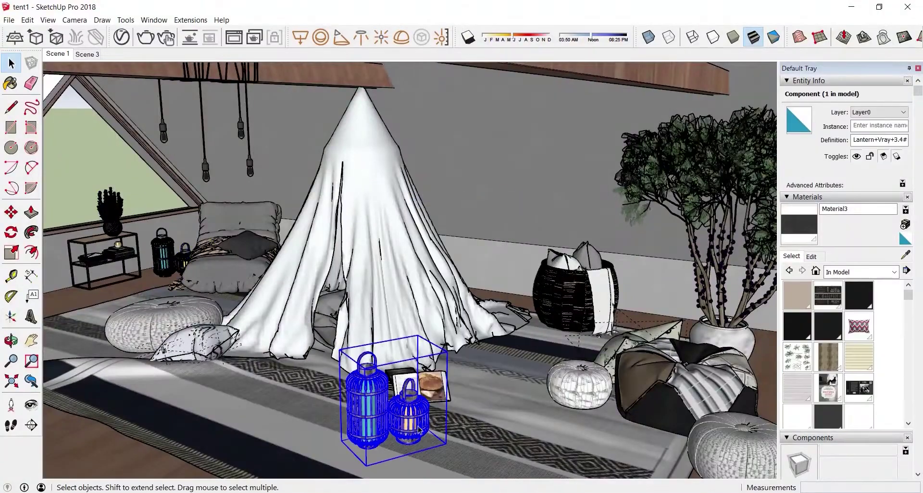
Start moving the selected piece and pan the view up toward the ceiling.
key("m")
scroll(622, 258, "up", 5)
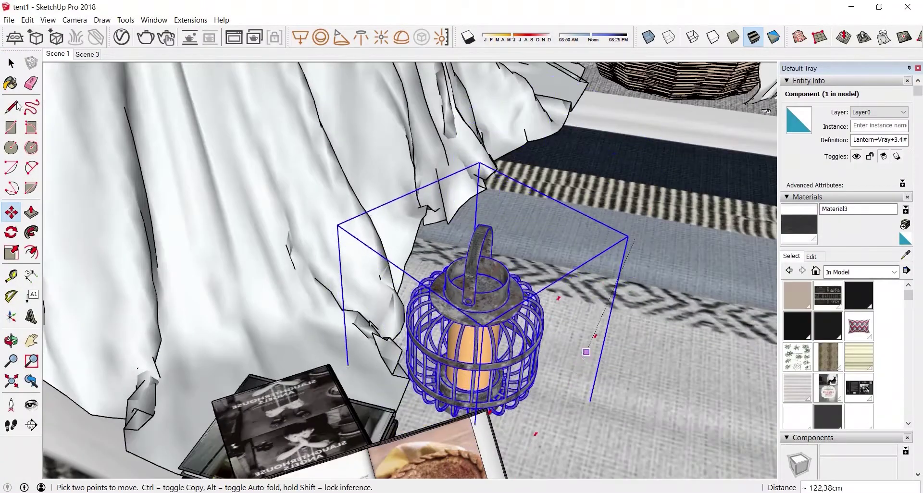
scroll(377, 447, "down", 5)
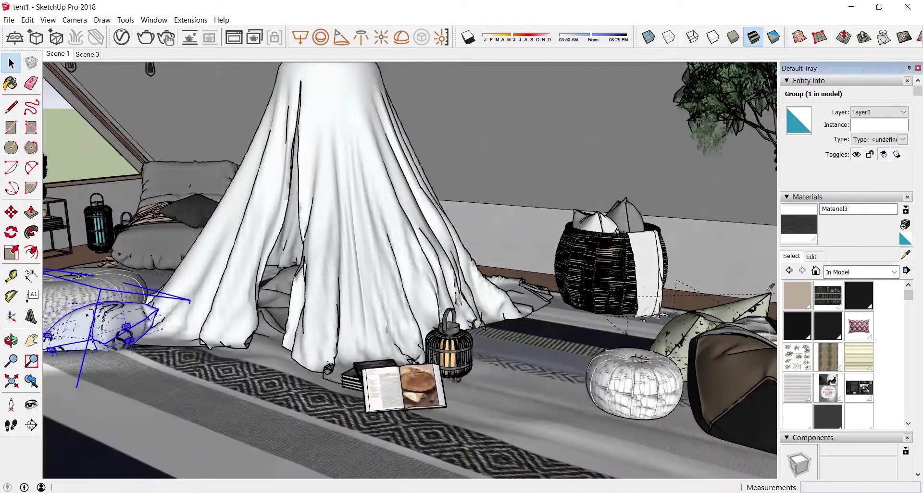
scroll(287, 79, "up", 5)
key("h")
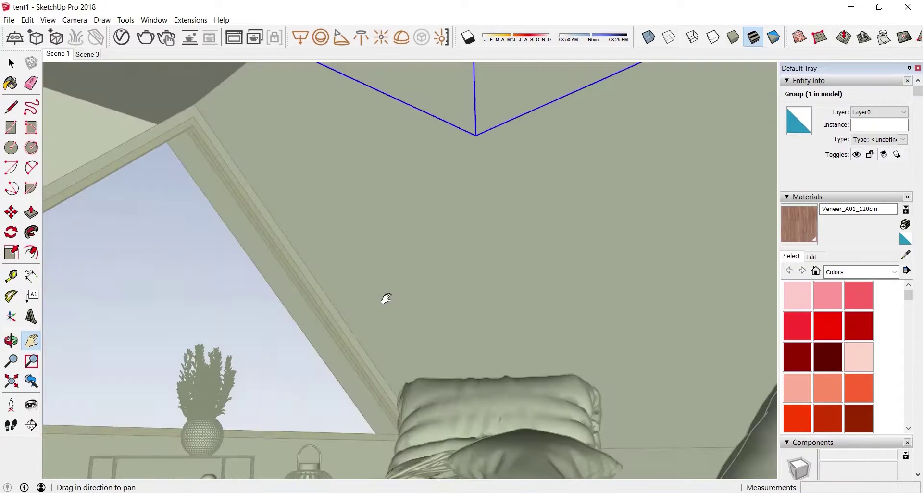
Flip the copied garland group along an axis so it hangs vertically beside the plant.
middle_click_drag(357, 264, 686, 206)
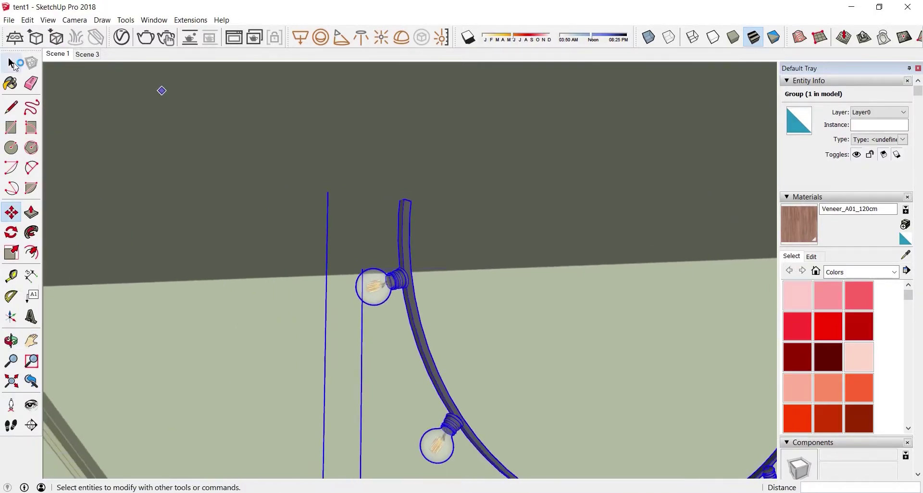
middle_click_drag(162, 89, 357, 183, "shift")
key("m")
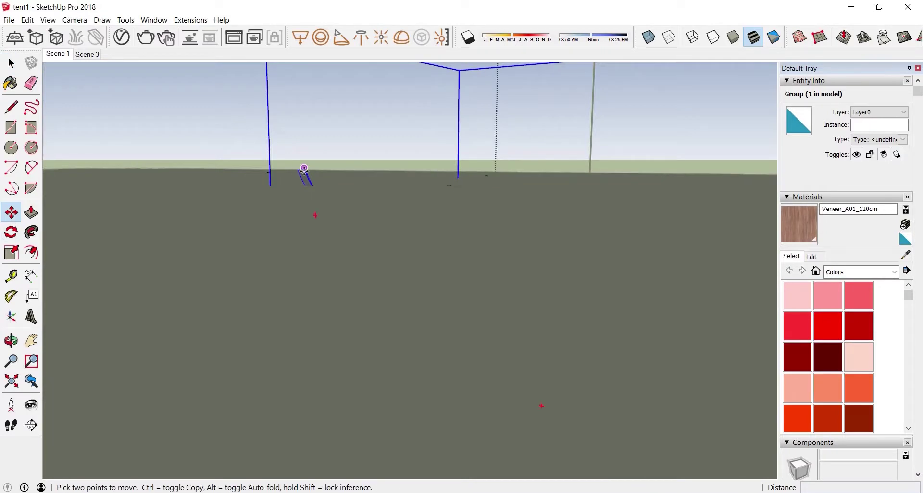
mouse_move(260, 244)
middle_mouse_down("shift")
mouse_move(106, 338)
mouse_move(15, 212)
middle_mouse_up("shift")
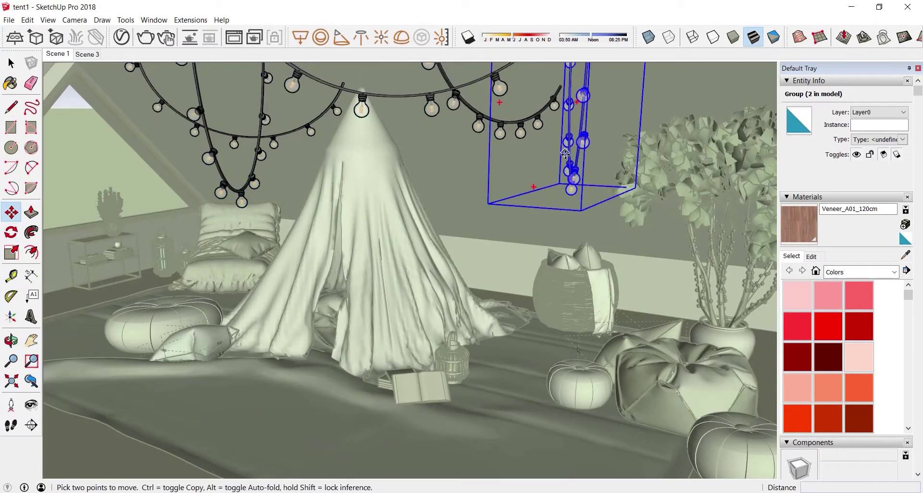
right_click(565, 153)
left_click(625, 325)
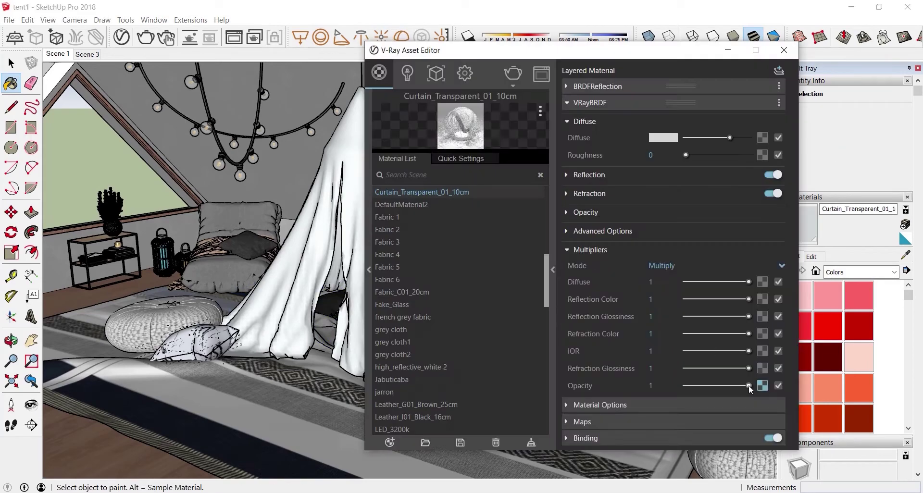
Inspect the Fabric 6 material and the Velvet_03_Blue_6cm falloff's dark-blue front colour.
left_click(598, 86)
left_click(387, 270)
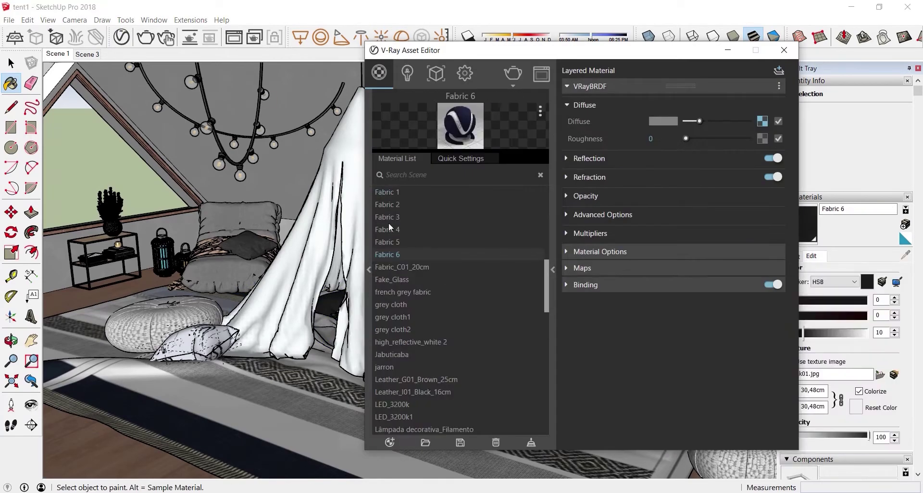
left_click(369, 270)
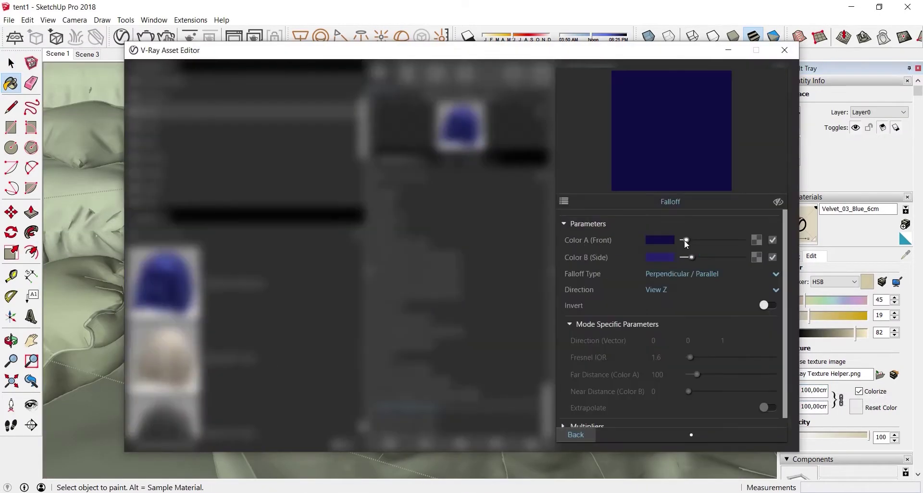
left_click(666, 257)
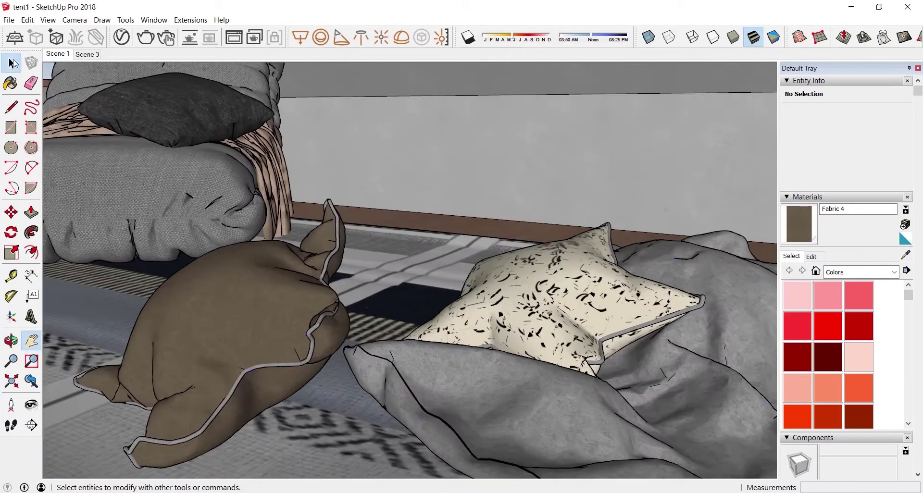
Sample the left pillow's brown fabric with the Paint Bucket and paint the other pillow.
left_click(11, 83)
left_click(229, 300)
key("b")
key("alt")
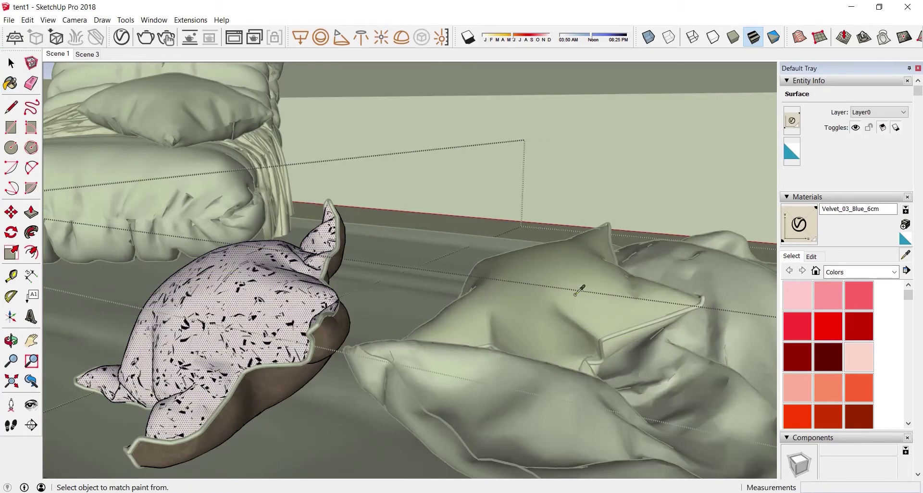
left_click(11, 64)
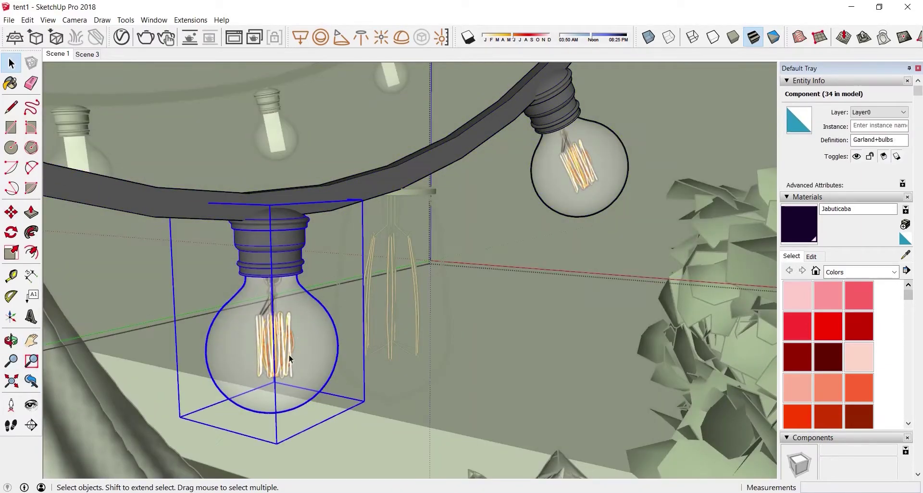
Enter the string-light bulb group, zoom in under its socket, then clear the selection.
double_click(271, 267)
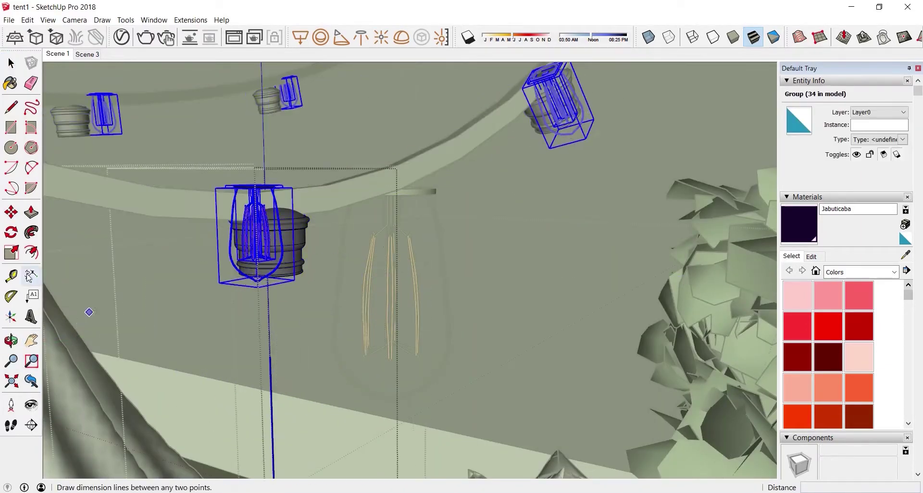
scroll(378, 288, "up", 5)
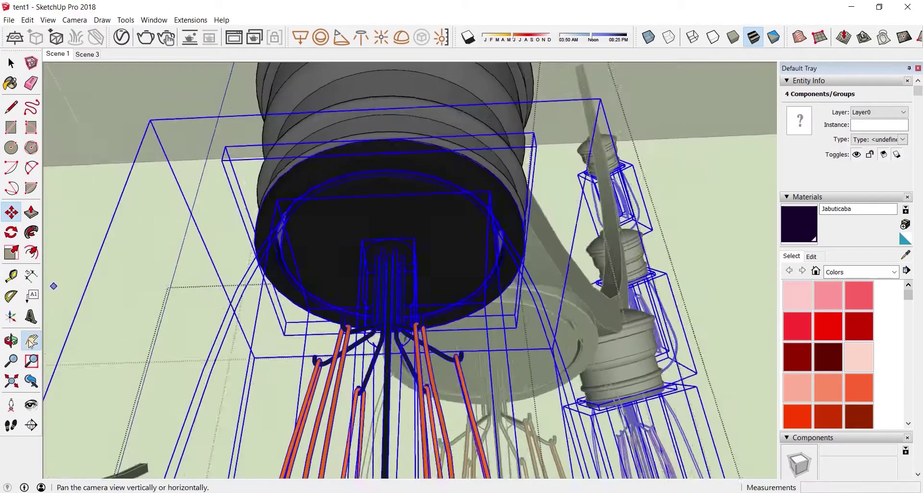
mouse_move(379, 289)
middle_mouse_down()
mouse_move(437, 274)
mouse_move(499, 358)
mouse_move(336, 289)
middle_mouse_up()
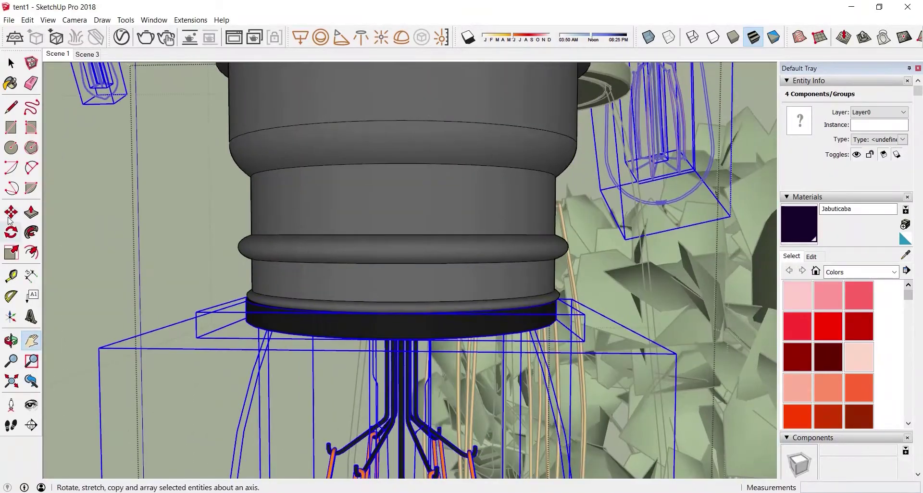
scroll(472, 359, "down", 5)
key("space")
left_click(128, 150)
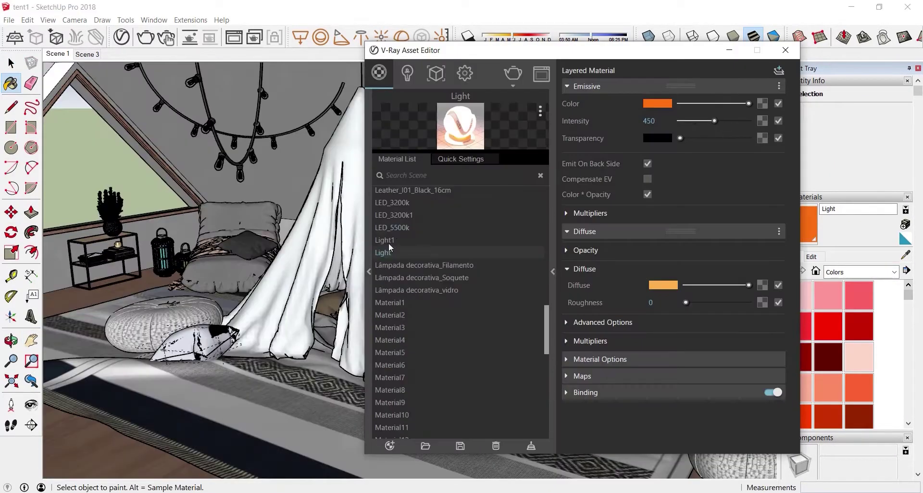
right_click(361, 181)
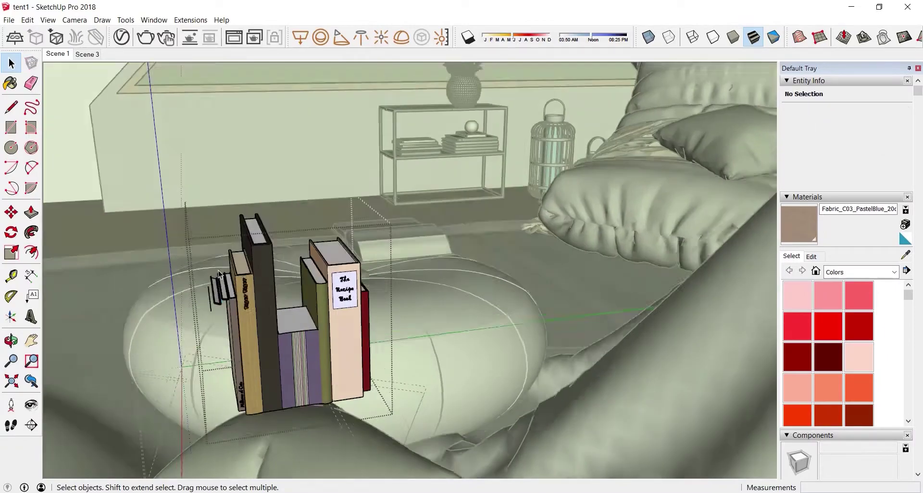
Zoom and orbit around the pouf's book, then pull back to see the whole tent scene.
scroll(219, 273, "up", 5)
scroll(221, 240, "up", 5)
key("e")
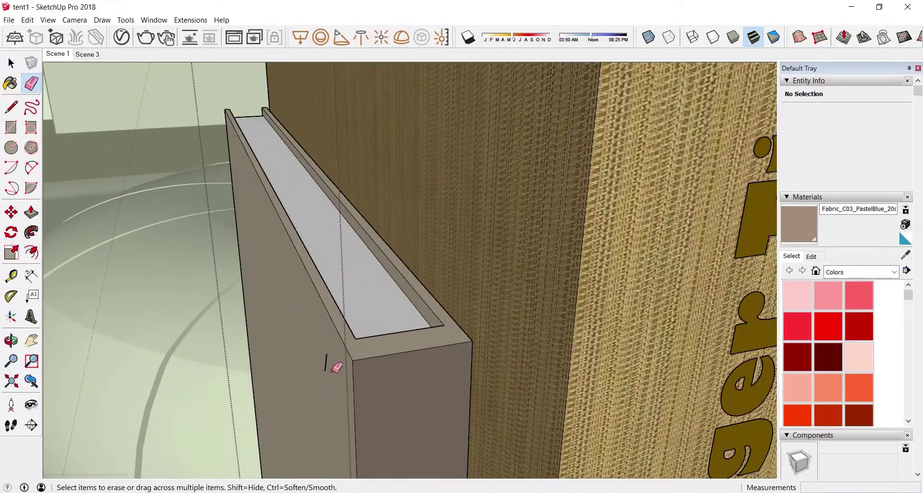
scroll(337, 367, "down", 10)
middle_click_drag(336, 337, 288, 264, "shift")
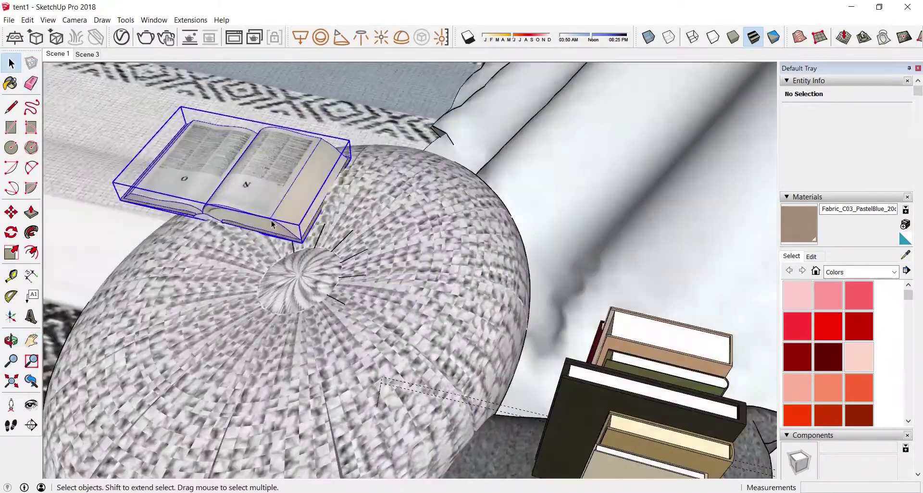
scroll(151, 283, "down", 10)
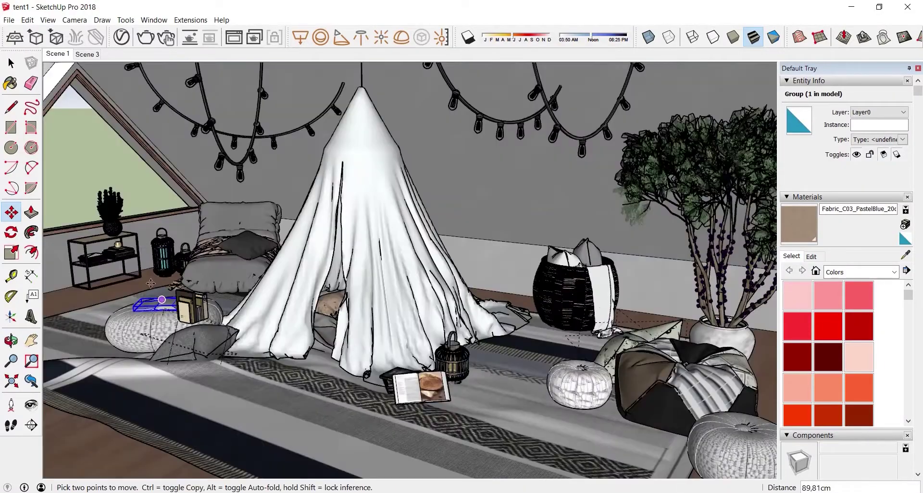
scroll(609, 426, "up", 3)
scroll(515, 172, "up", 4)
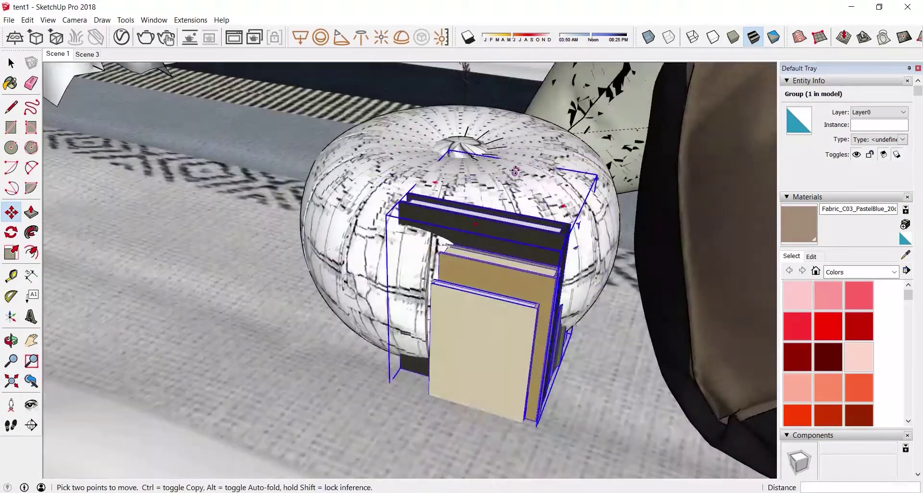
mouse_move(321, 336)
middle_mouse_down()
mouse_move(181, 284)
mouse_move(12, 66)
middle_mouse_up()
scroll(156, 442, "down", 6)
scroll(198, 375, "up", 3)
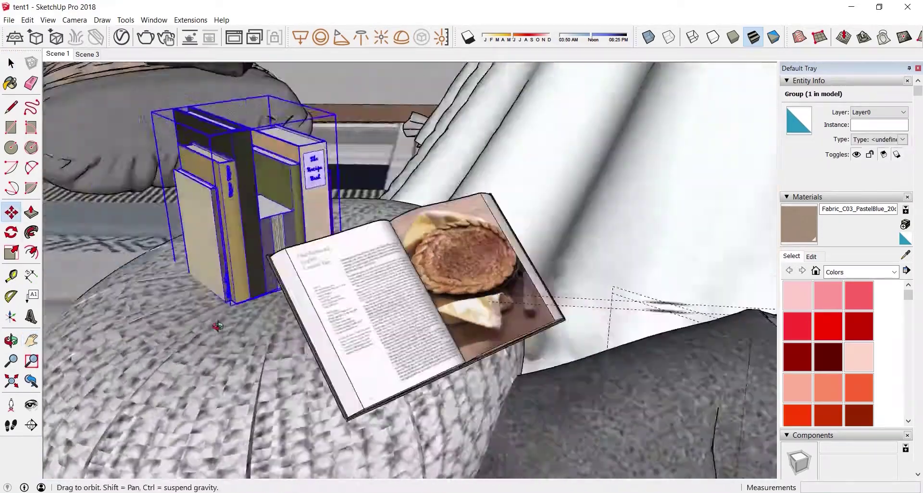
From a low close-up, move the book stack 5,89cm into place on the pouf.
middle_click_drag(217, 326, 289, 169)
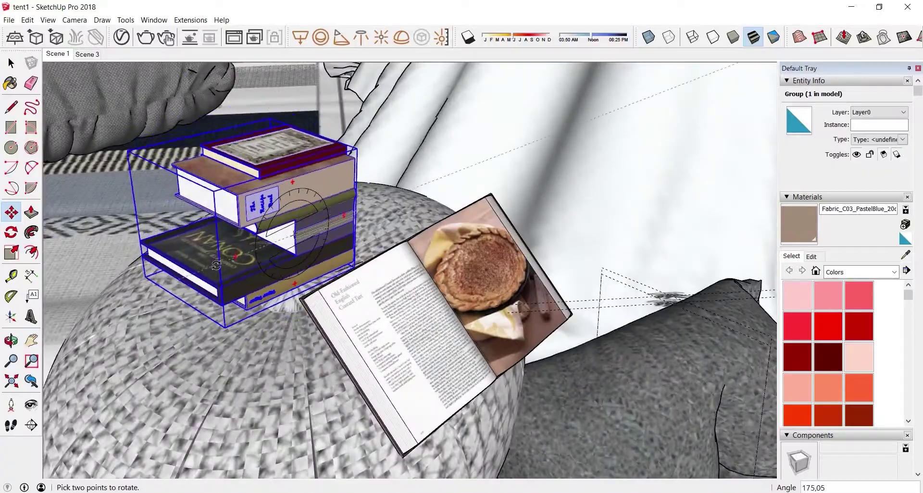
middle_click_drag(216, 265, 434, 195)
key("m")
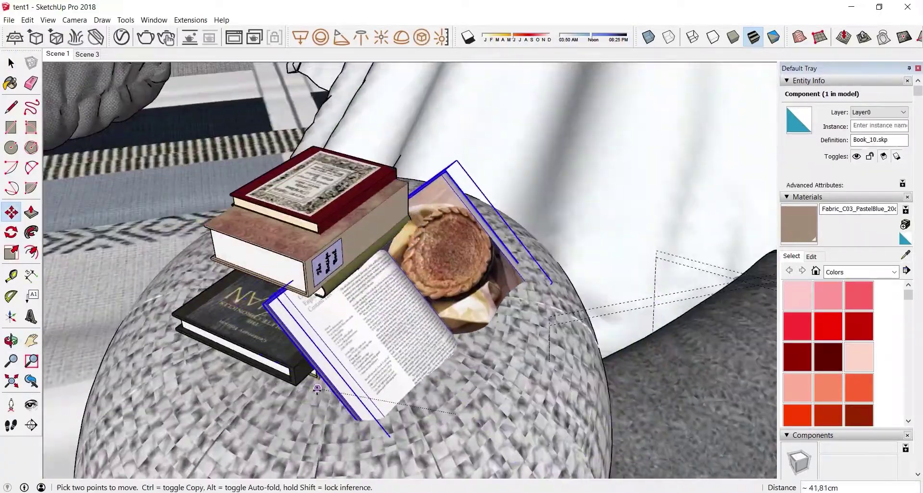
middle_click_drag(317, 388, 308, 334)
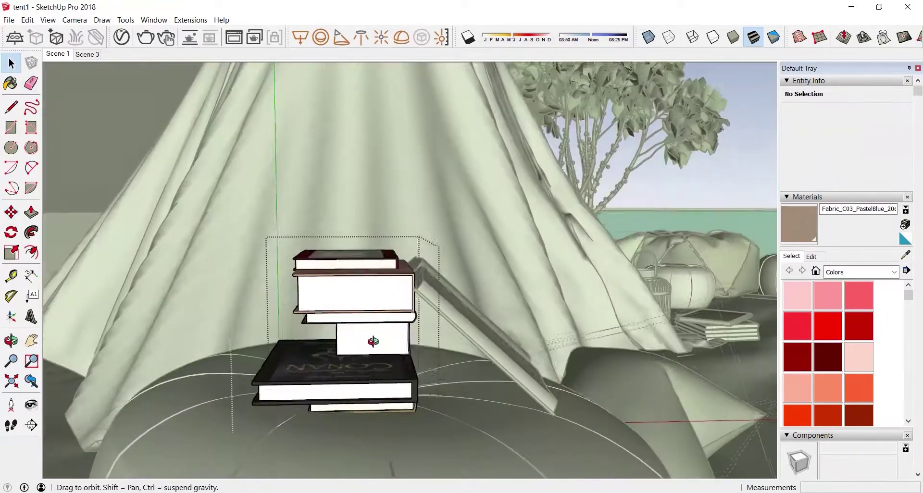
key("e")
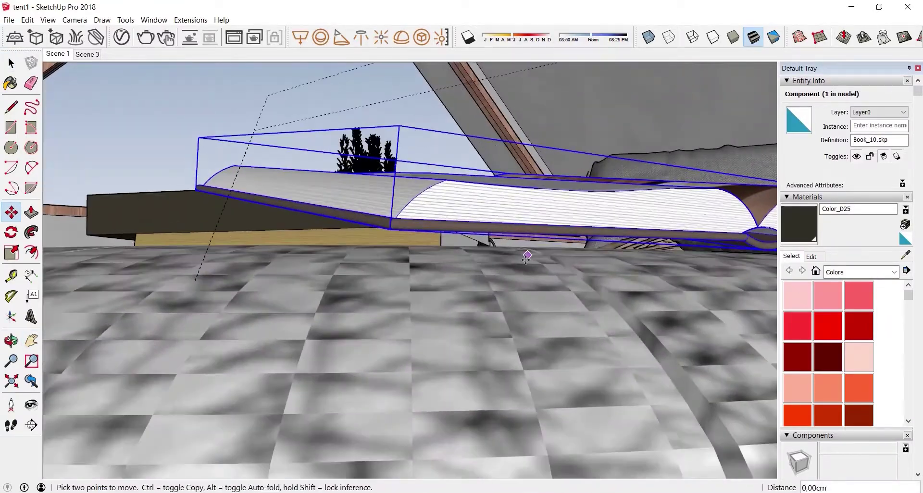
Orbit to a low view showing the cookbook, book stack and floor lantern together.
middle_click_drag(511, 269, 513, 315)
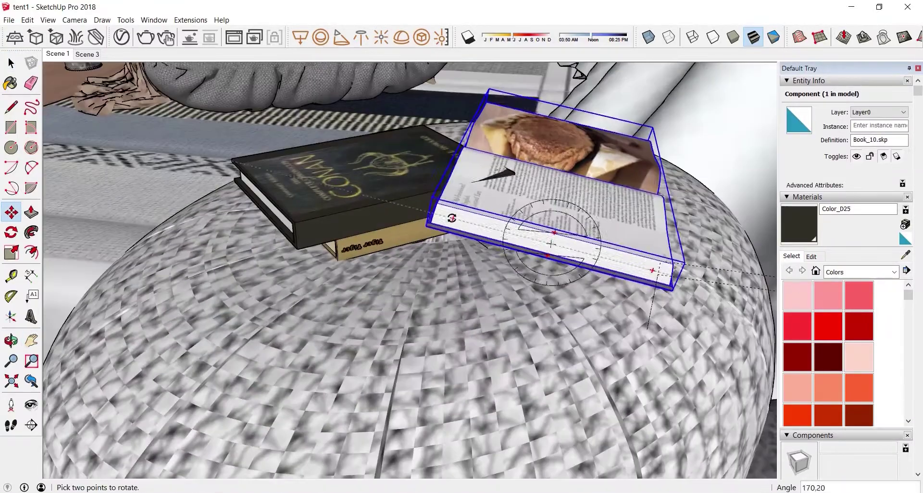
scroll(326, 398, "up", 5)
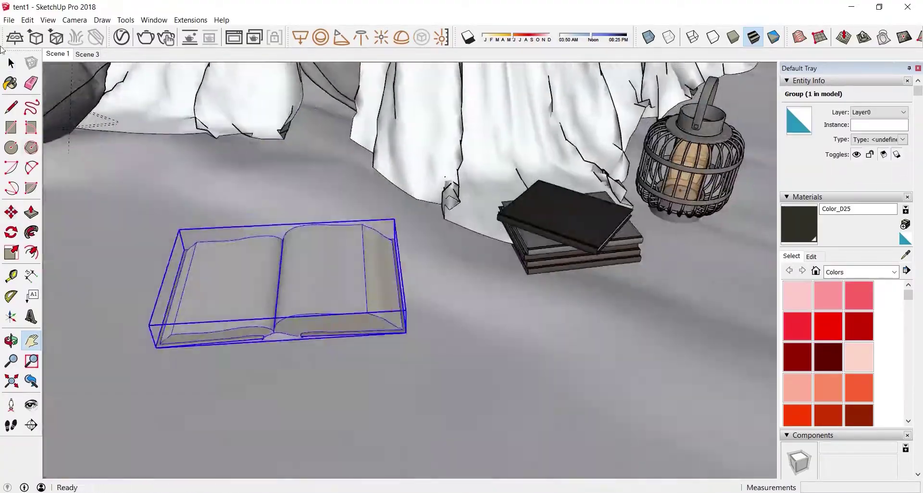
middle_click_drag(585, 299, 391, 282)
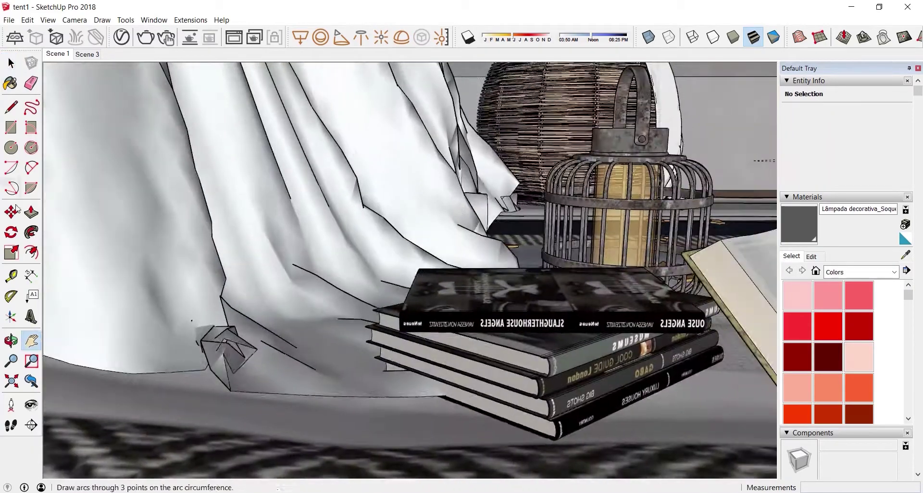
Switch to Rotate (Q) for the selected star ornament strand.
key("q")
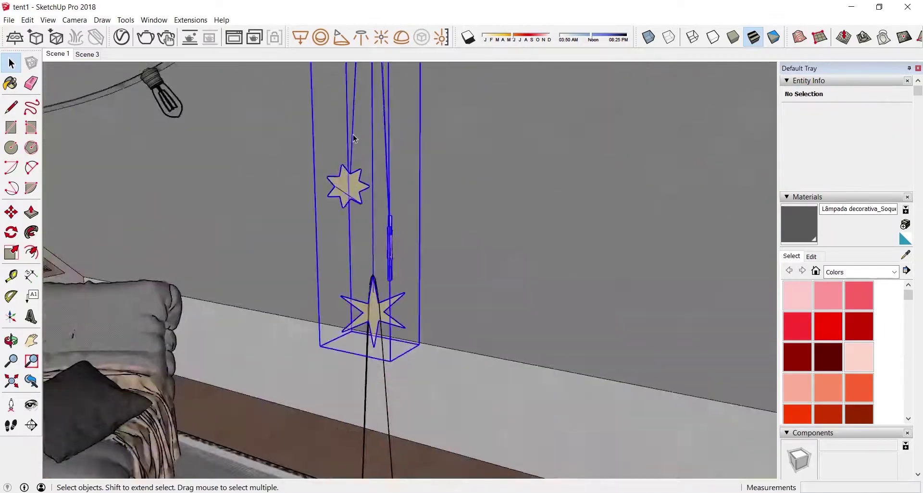
Double-click the hanging star ornament group to edit its star shapes.
double_click(358, 174)
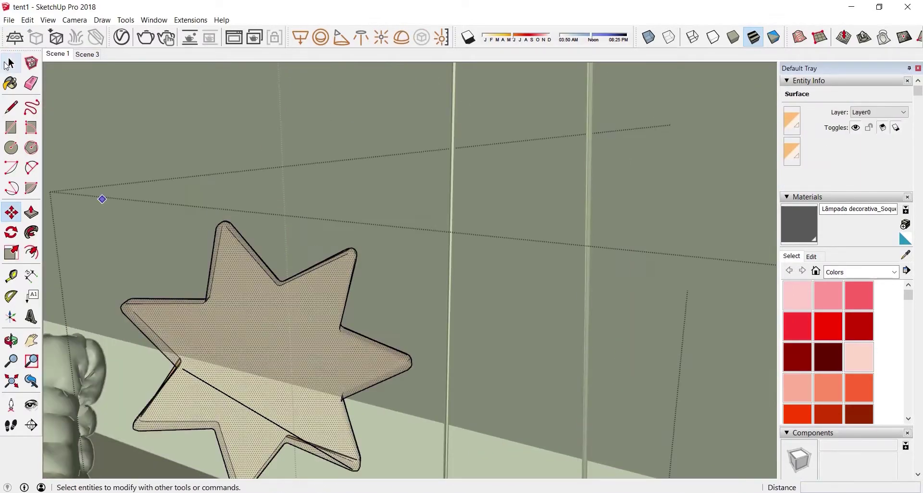